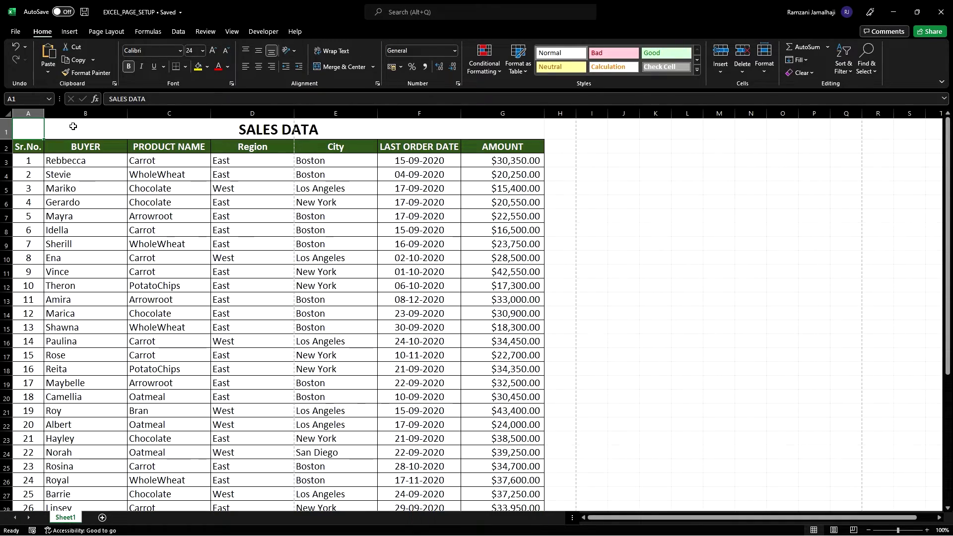
# Scroll through the table and select the SALES DATA title and header rows
pyautogui.scroll(-3, 368, 329)
pyautogui.scroll(-2, 362, 327)
pyautogui.scroll(-2, 362, 327)
pyautogui.scroll(4, 347, 323)
pyautogui.scroll(3, 340, 311)
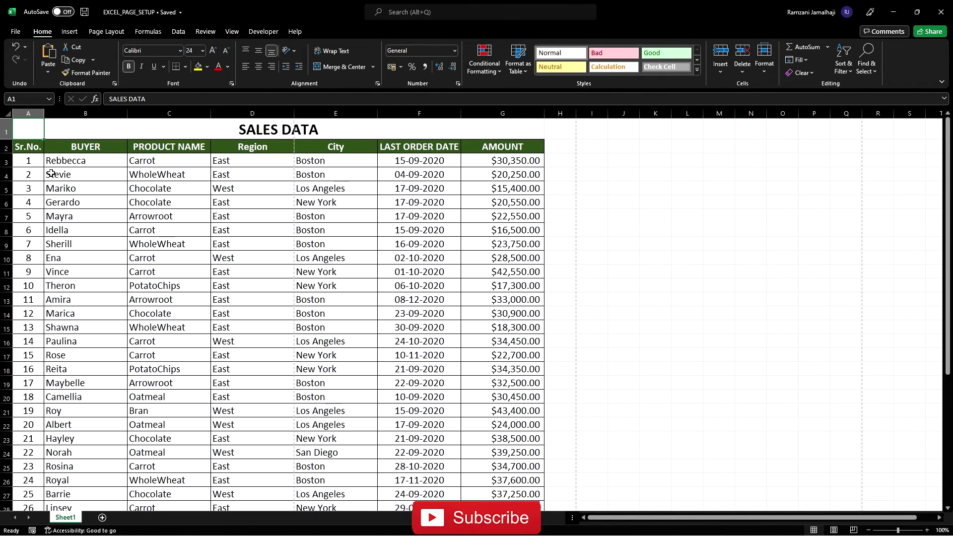
pyautogui.moveTo(31, 130); pyautogui.dragTo(513, 149)
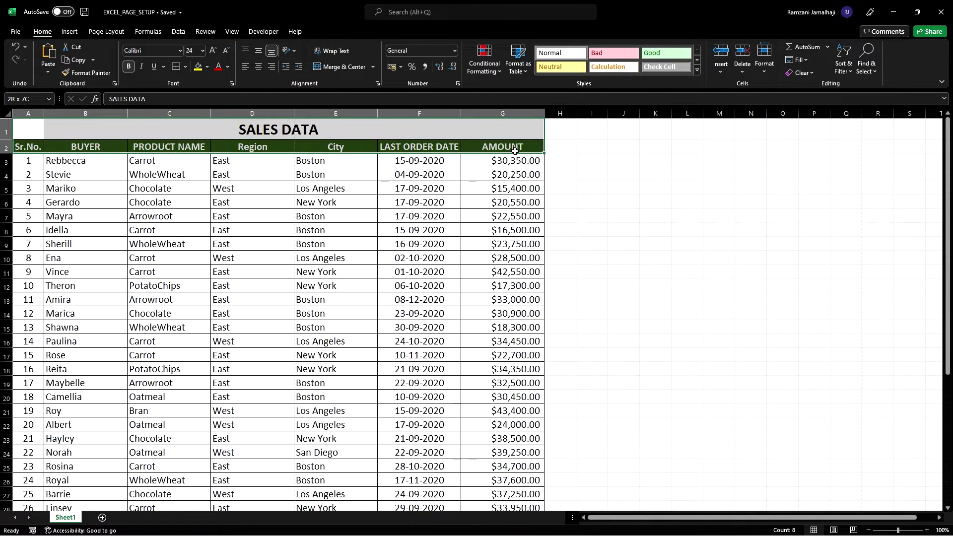
pyautogui.click(32, 148)
pyautogui.moveTo(505, 144); pyautogui.dragTo(36, 144)
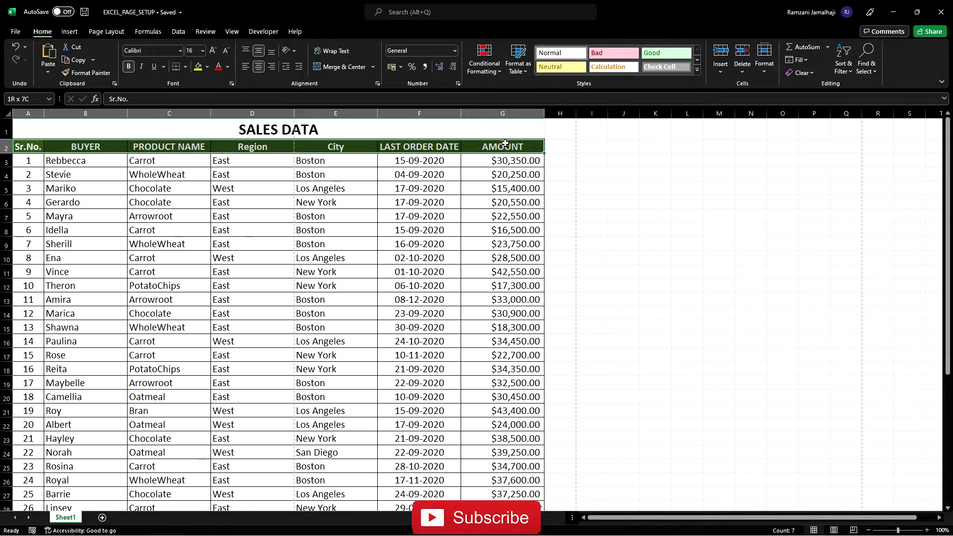
pyautogui.click(29, 133)
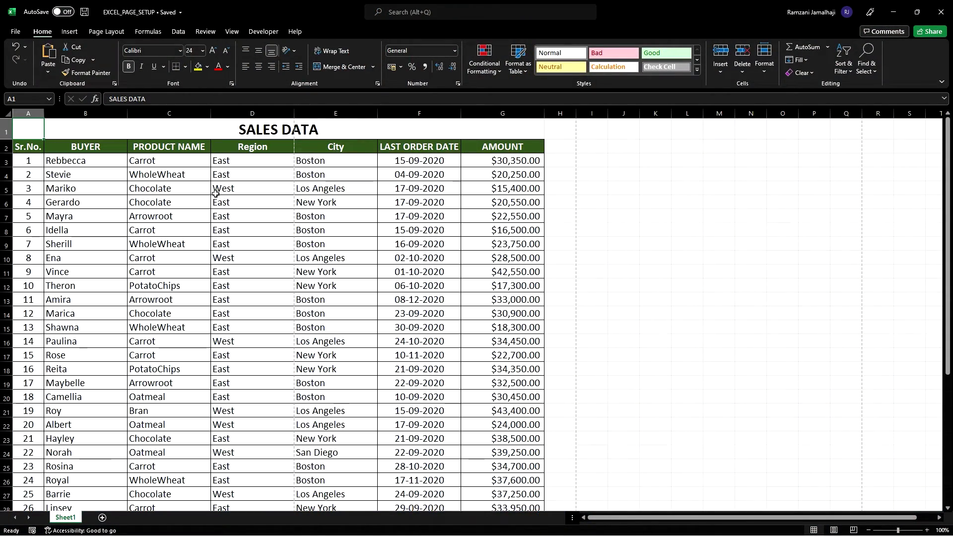
# Select the header labels from BUYER to AMOUNT, then return to the title cell
pyautogui.moveTo(484, 147); pyautogui.dragTo(67, 148)
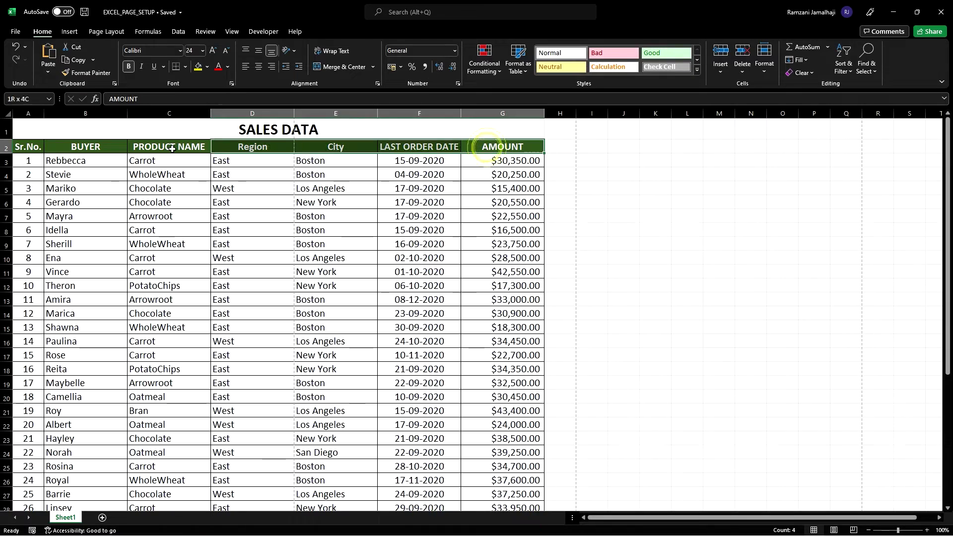
pyautogui.scroll(-1, 121, 266)
pyautogui.scroll(-4, 128, 308)
pyautogui.scroll(-1, 130, 308)
pyautogui.scroll(7, 123, 345)
pyautogui.click(34, 128)
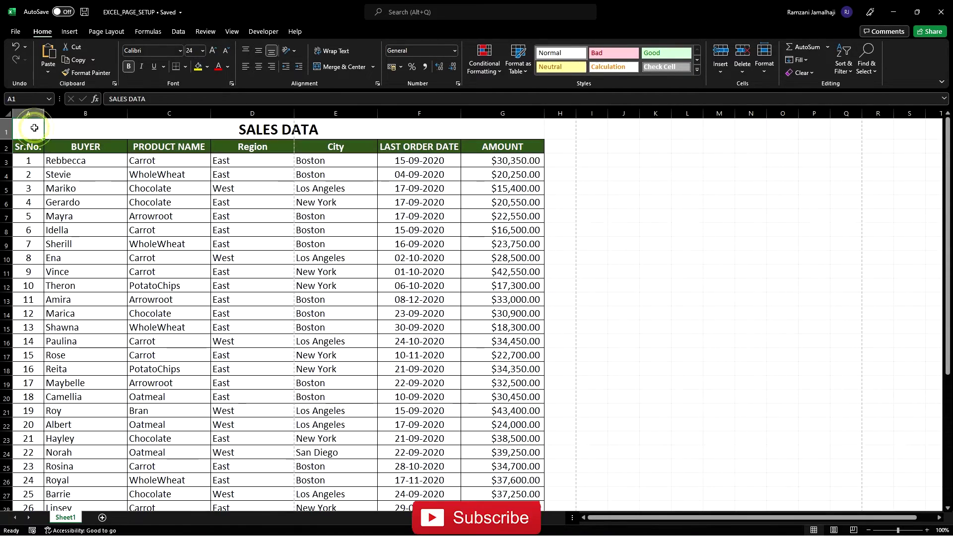
# Bring up the print preview with Ctrl+P after briefly checking File > Print
pyautogui.click(15, 32)
pyautogui.click(29, 184)
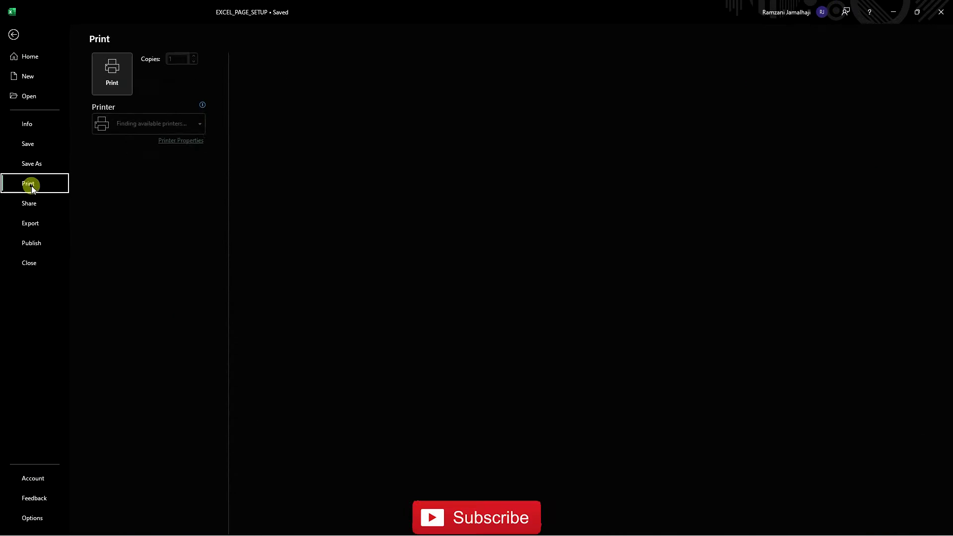
pyautogui.press('Escape')
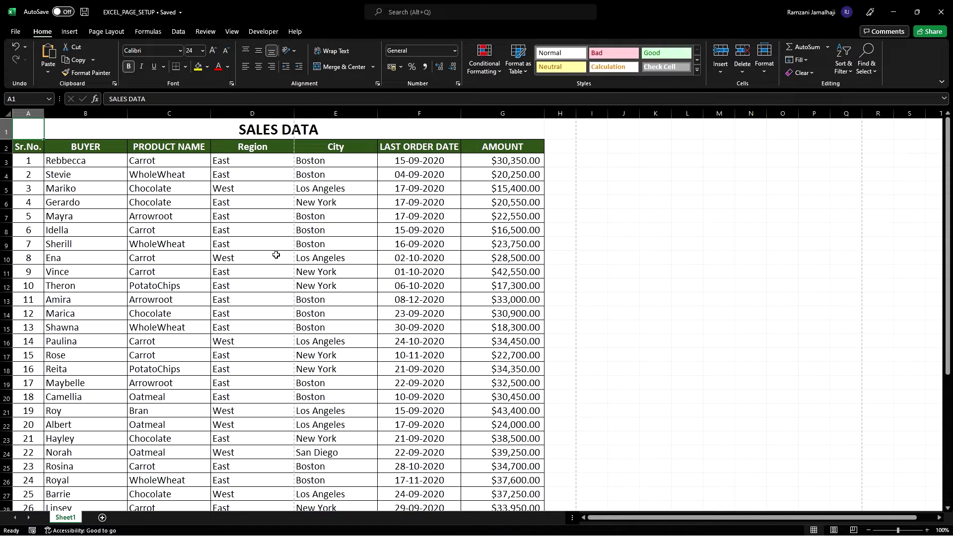
pyautogui.click(19, 31)
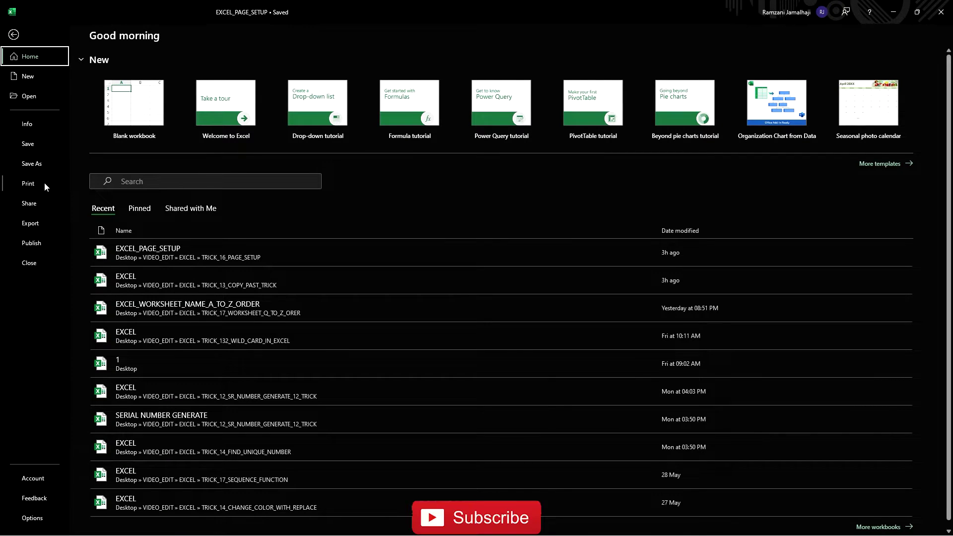
pyautogui.press('Escape')
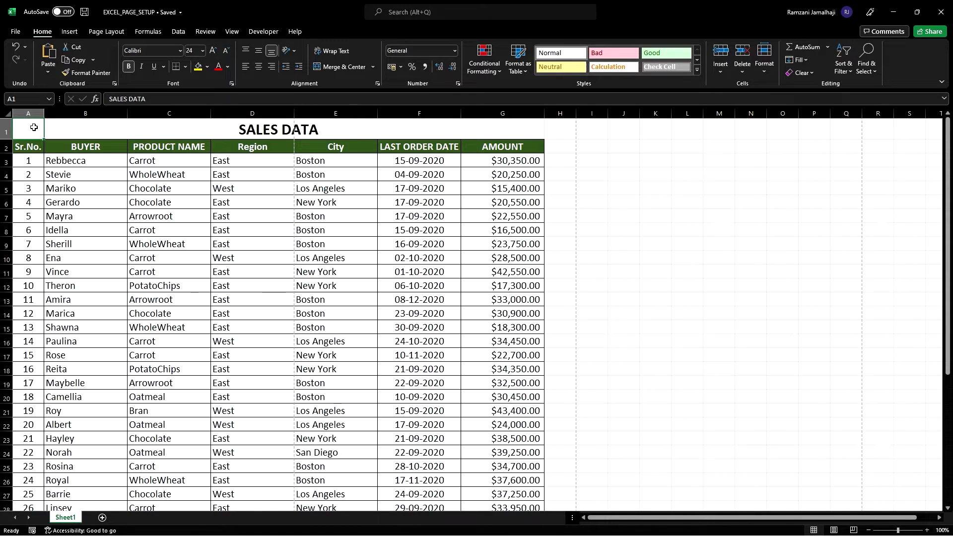
pyautogui.hotkey('ctrl', 'p')
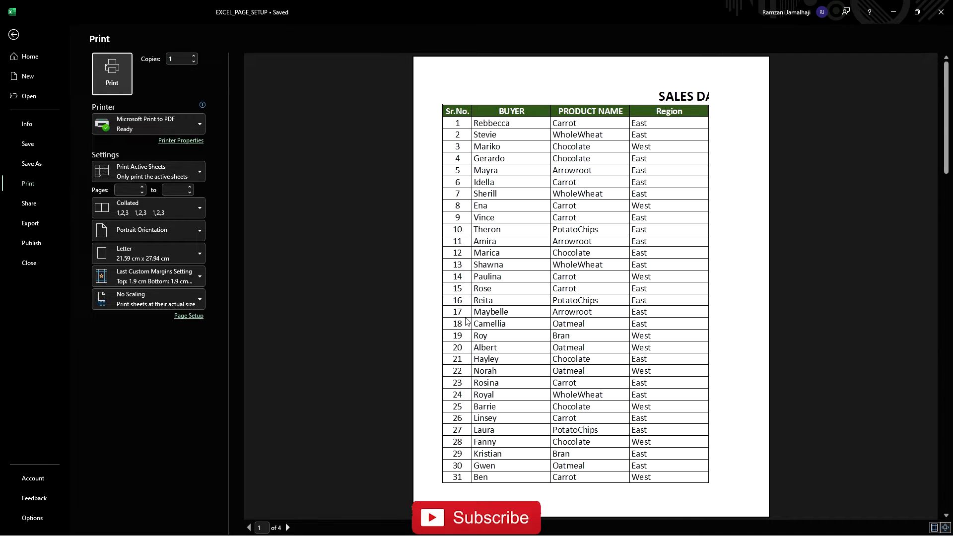
# Review the 4-page portrait preview and bring up Page Setup
pyautogui.scroll(-1, 465, 322)
pyautogui.scroll(-1, 466, 322)
pyautogui.scroll(2, 465, 321)
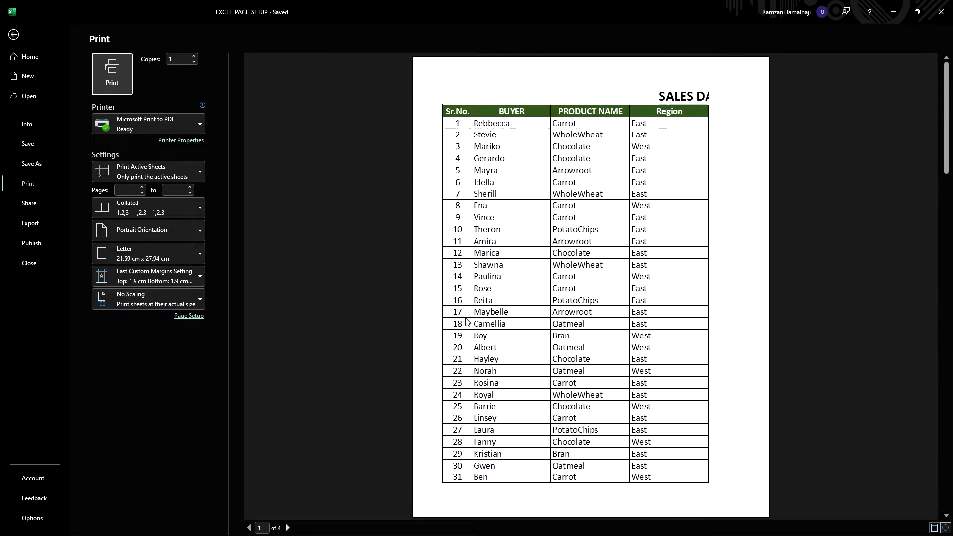
pyautogui.click(187, 317)
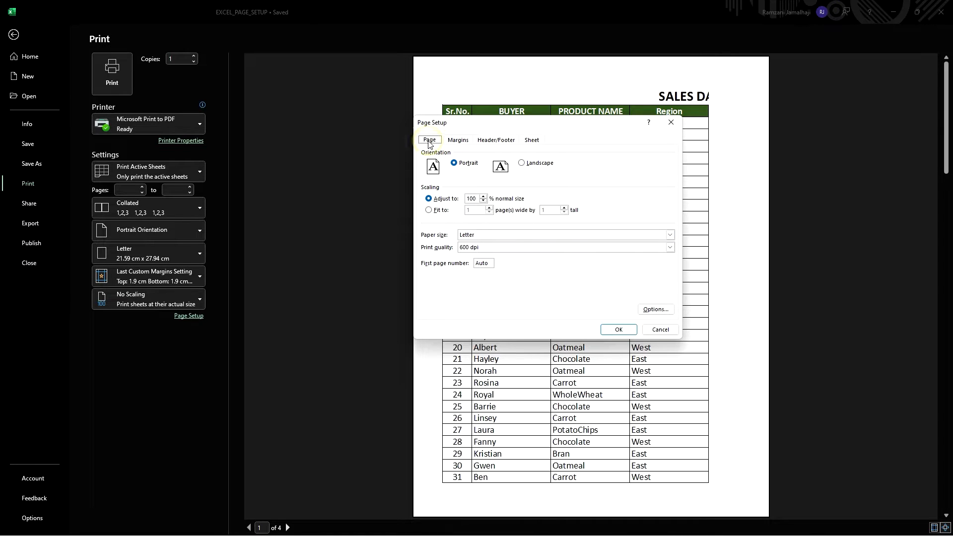
# Look over the Page Setup tabs, then set the orientation to Landscape
pyautogui.click(458, 142)
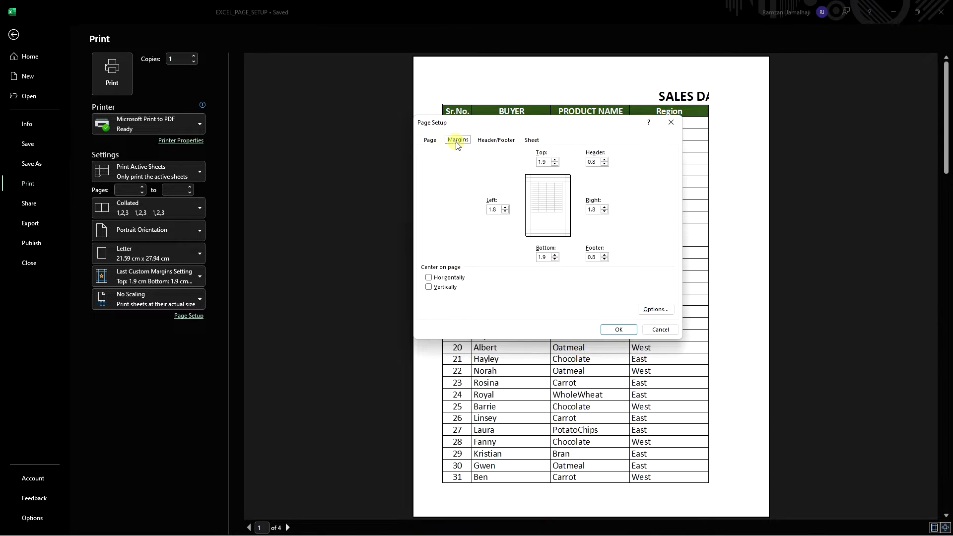
pyautogui.click(503, 142)
pyautogui.click(531, 141)
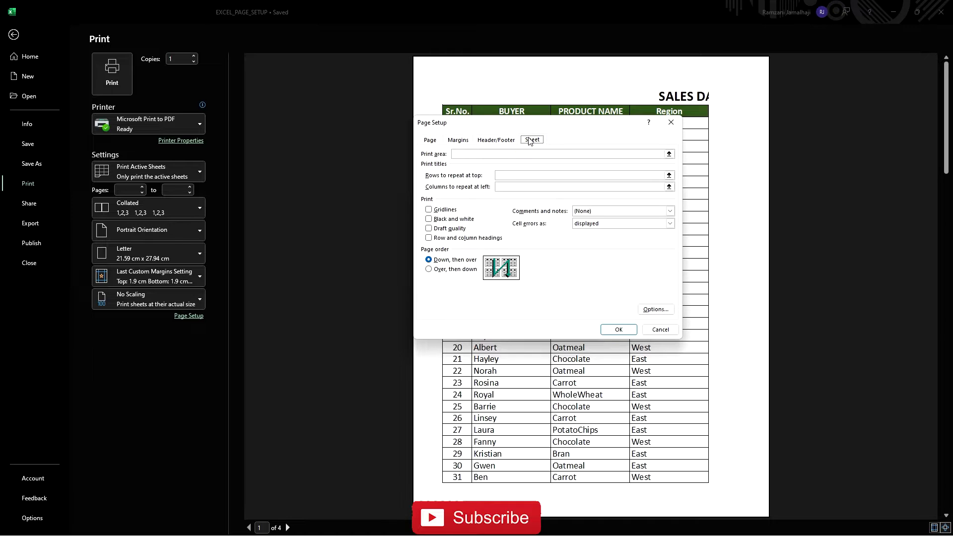
pyautogui.click(430, 141)
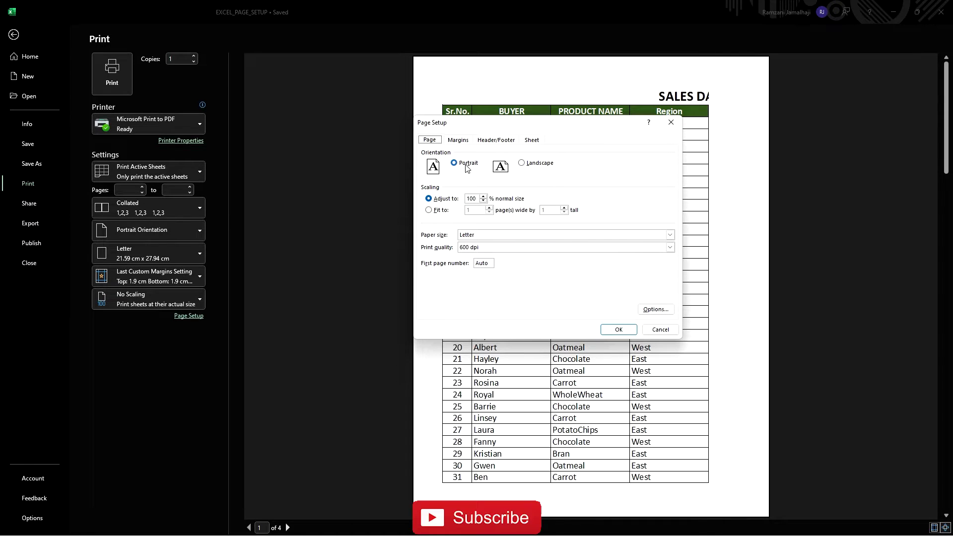
pyautogui.click(522, 163)
pyautogui.click(621, 331)
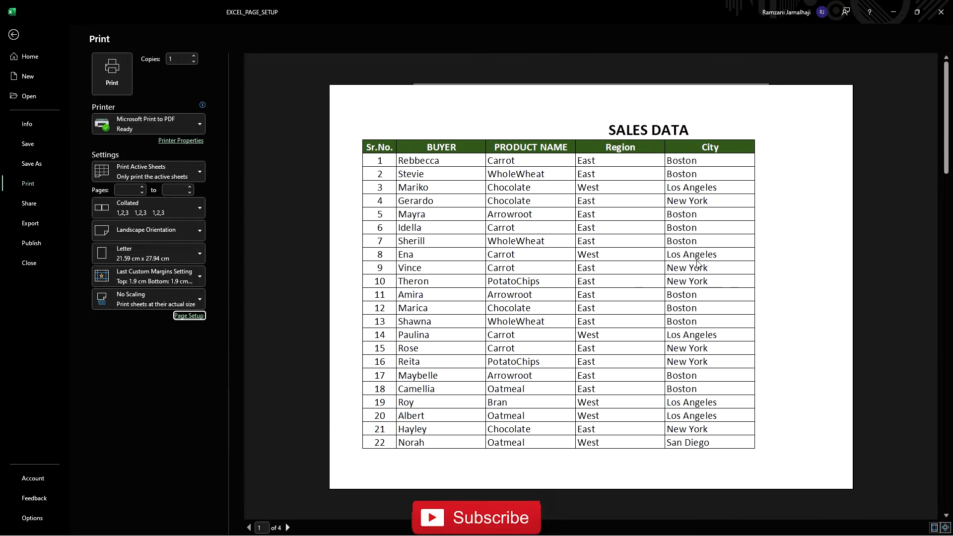
# Review the 4-page landscape preview and reopen Page Setup
pyautogui.scroll(-1, 732, 268)
pyautogui.scroll(-1, 729, 269)
pyautogui.scroll(-1, 729, 270)
pyautogui.scroll(1, 728, 269)
pyautogui.scroll(2, 728, 270)
pyautogui.click(192, 316)
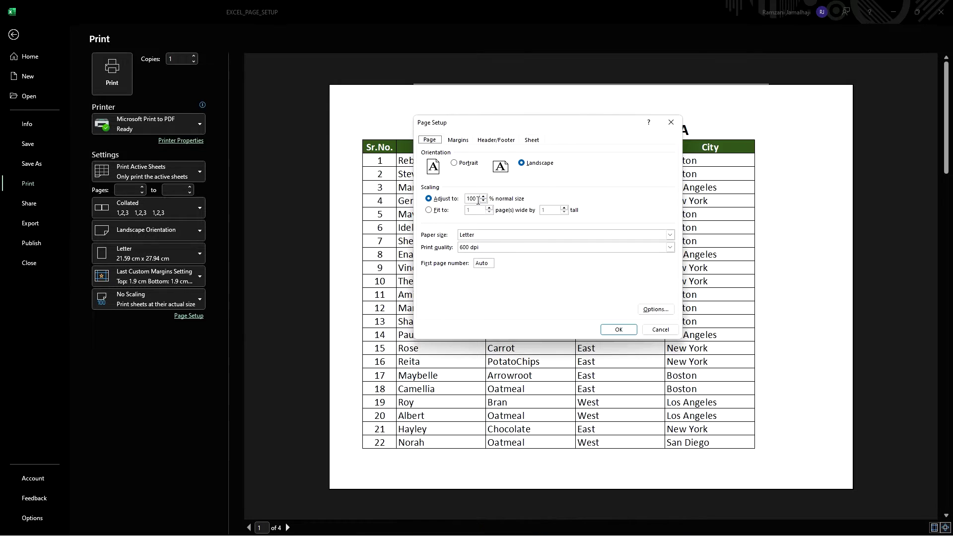
# Reduce the print scaling from 100% to 90% and check the preview
pyautogui.doubleClick(477, 201)
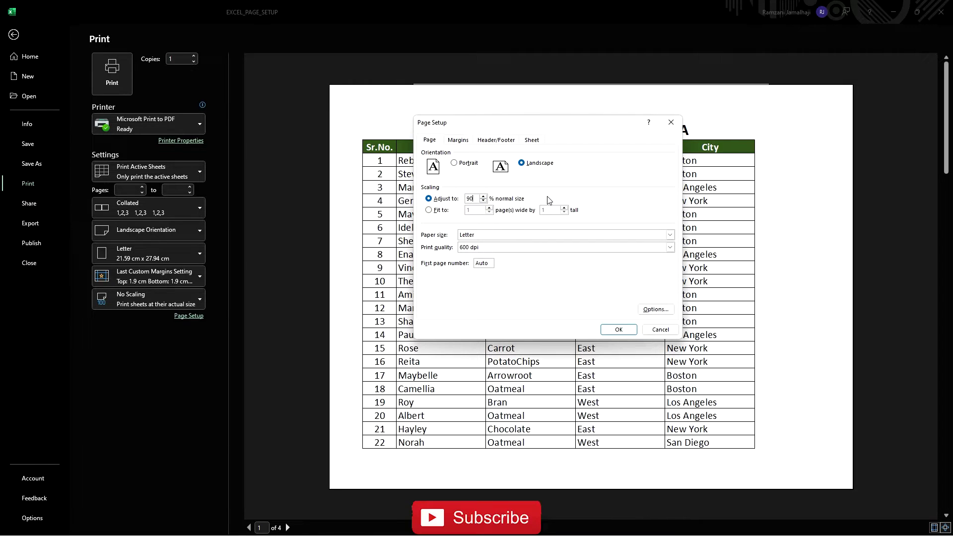
pyautogui.click(623, 330)
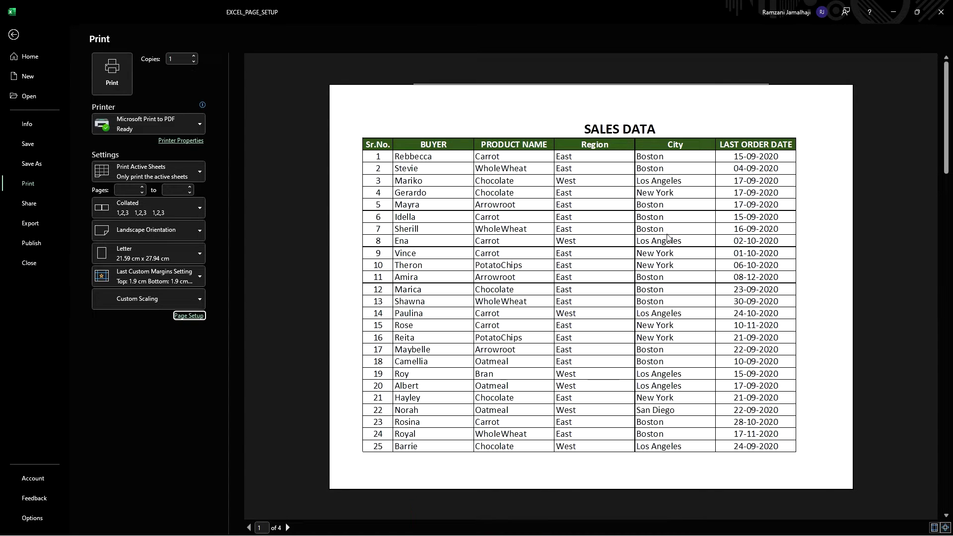
pyautogui.scroll(-1, 669, 238)
pyautogui.scroll(-1, 669, 238)
pyautogui.scroll(1, 669, 238)
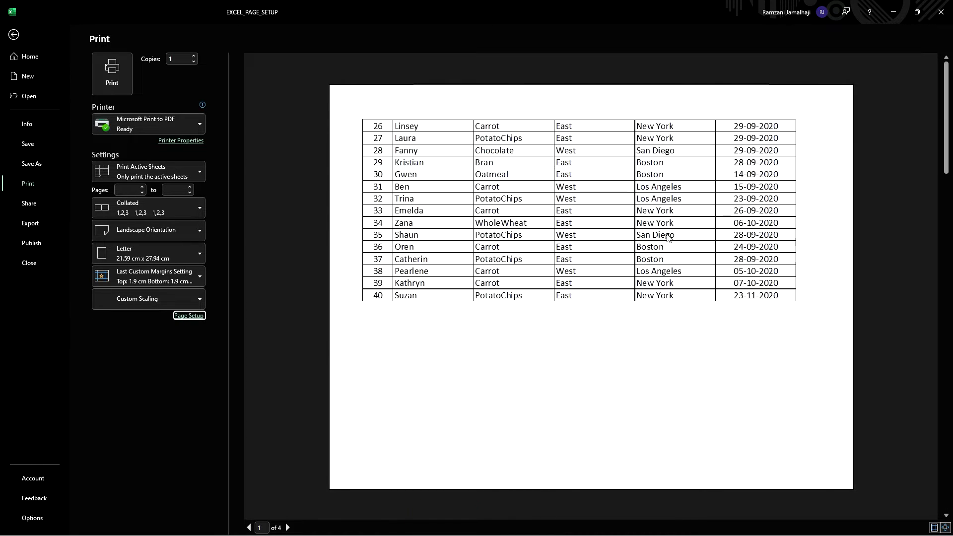
pyautogui.scroll(1, 669, 238)
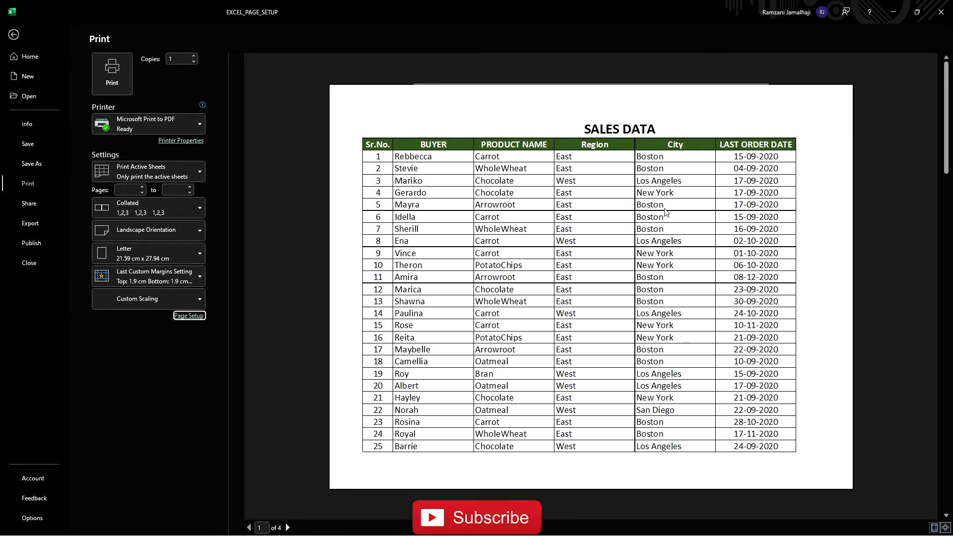
pyautogui.click(189, 318)
# Set scaling to 75% so all columns through AMOUNT fit page 1, totaling 2 pages
pyautogui.doubleClick(475, 198)
pyautogui.write('75')
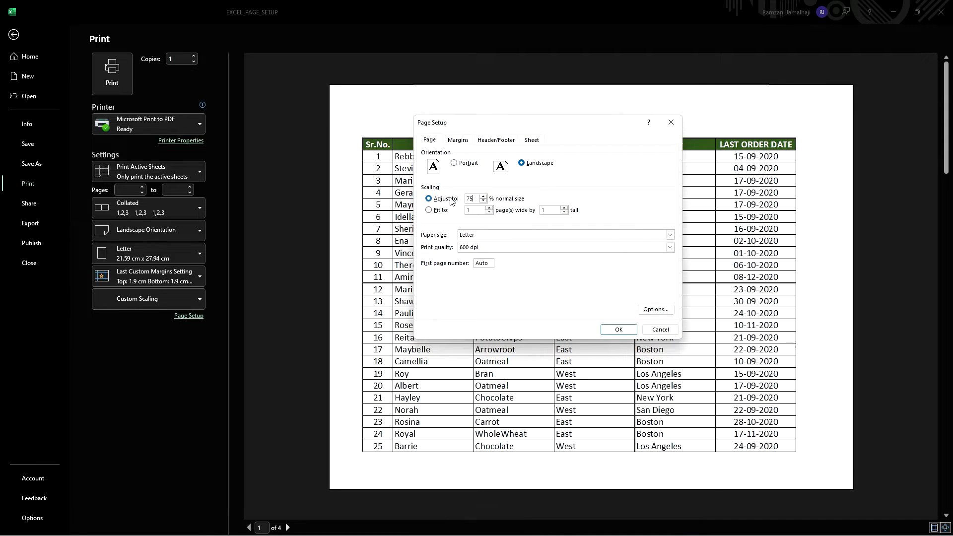
pyautogui.click(618, 330)
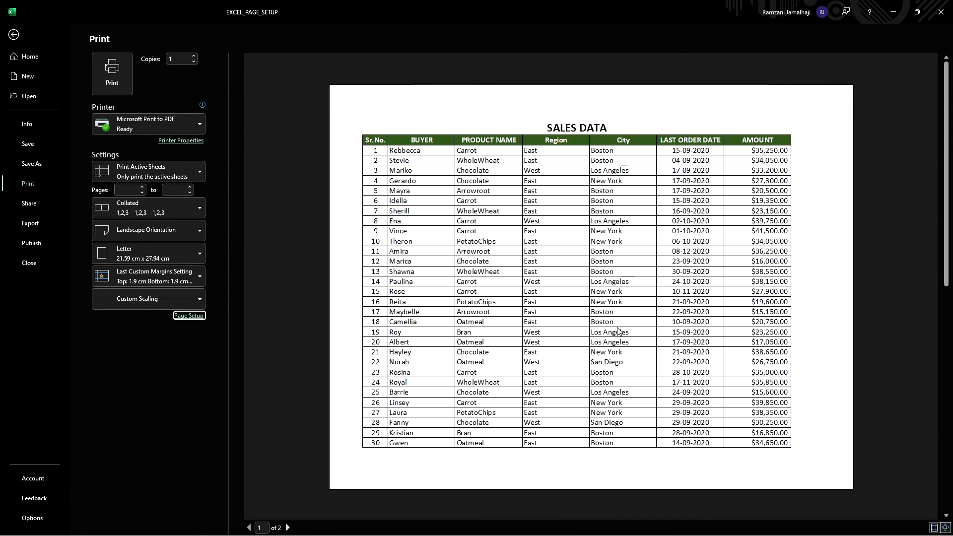
pyautogui.scroll(-1, 717, 304)
pyautogui.scroll(1, 713, 304)
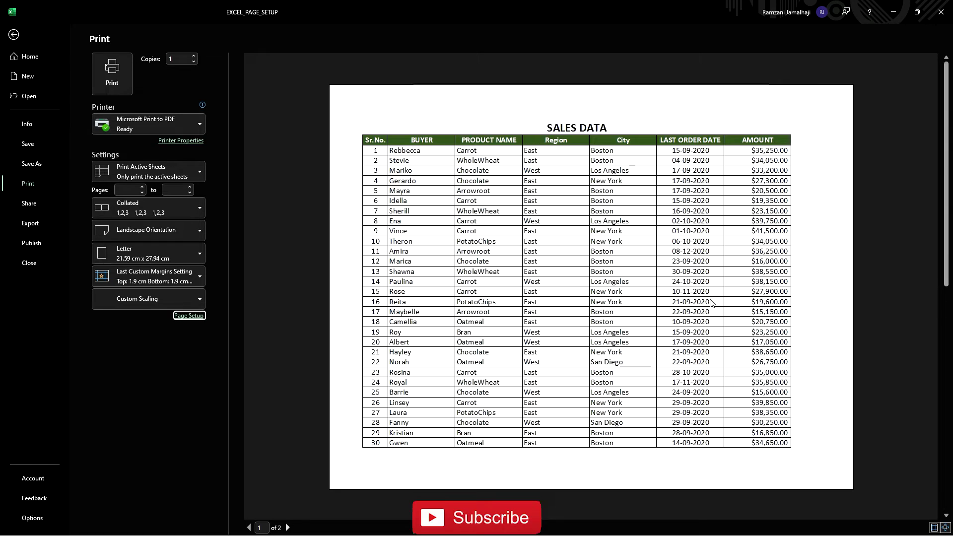
pyautogui.scroll(-1, 712, 304)
pyautogui.scroll(1, 713, 303)
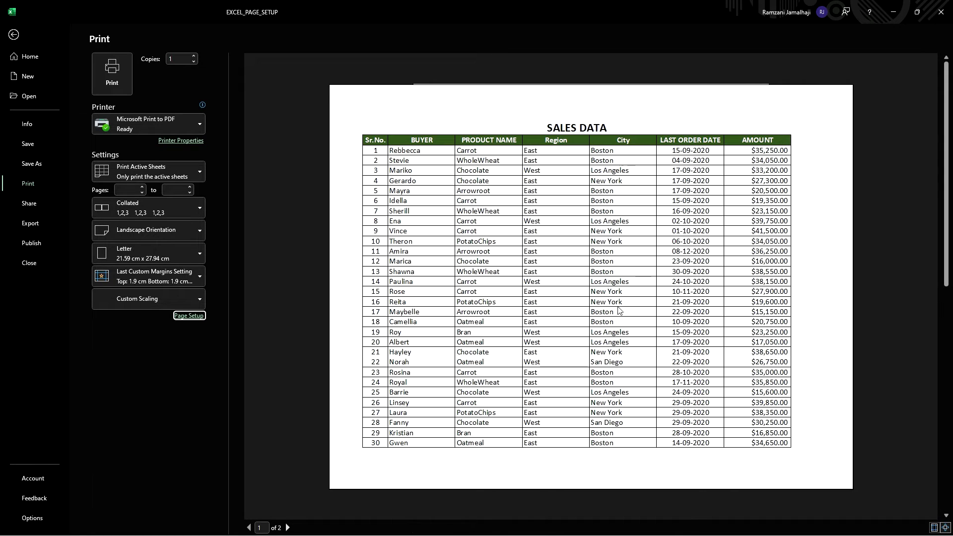
pyautogui.click(189, 316)
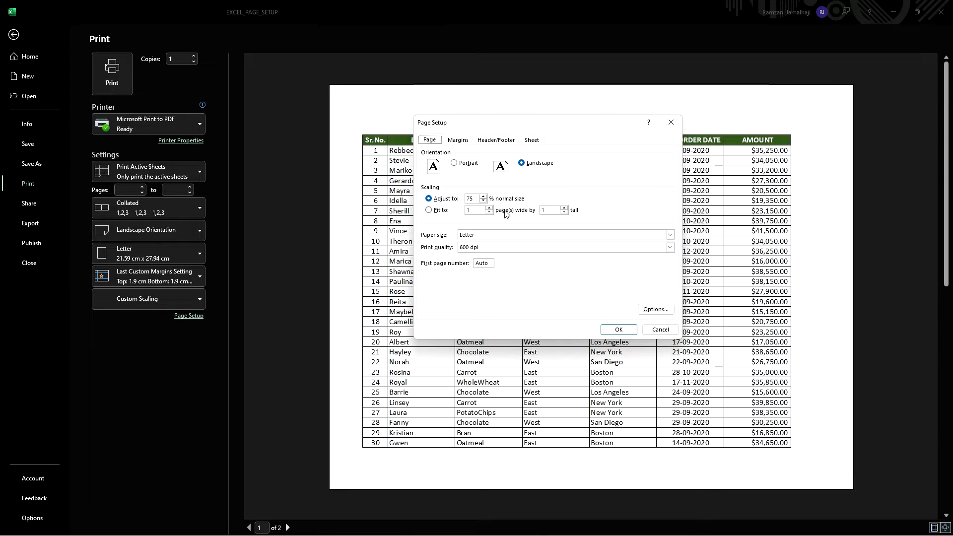
# Scale the printout to fit 1 page wide by 1 page tall
pyautogui.click(429, 211)
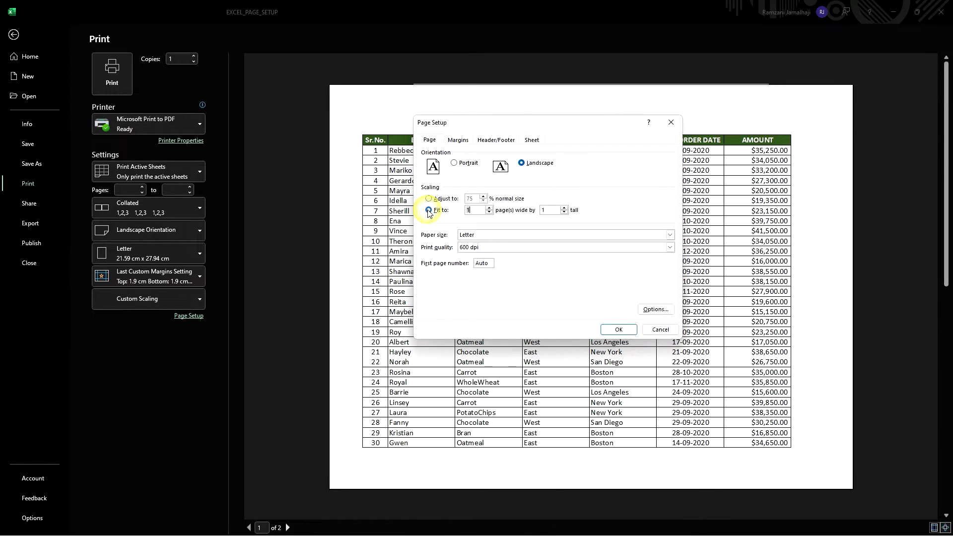
pyautogui.click(476, 211)
pyautogui.click(552, 209)
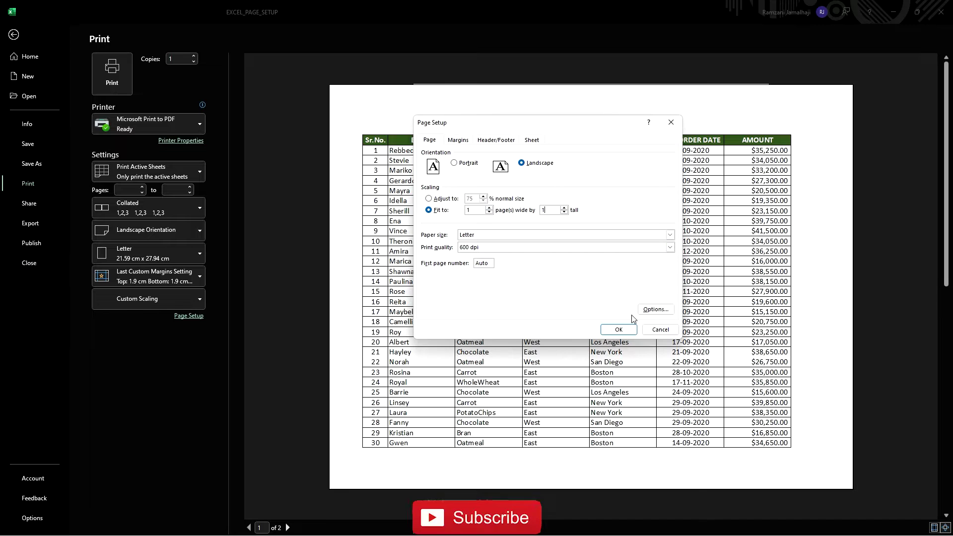
pyautogui.click(619, 330)
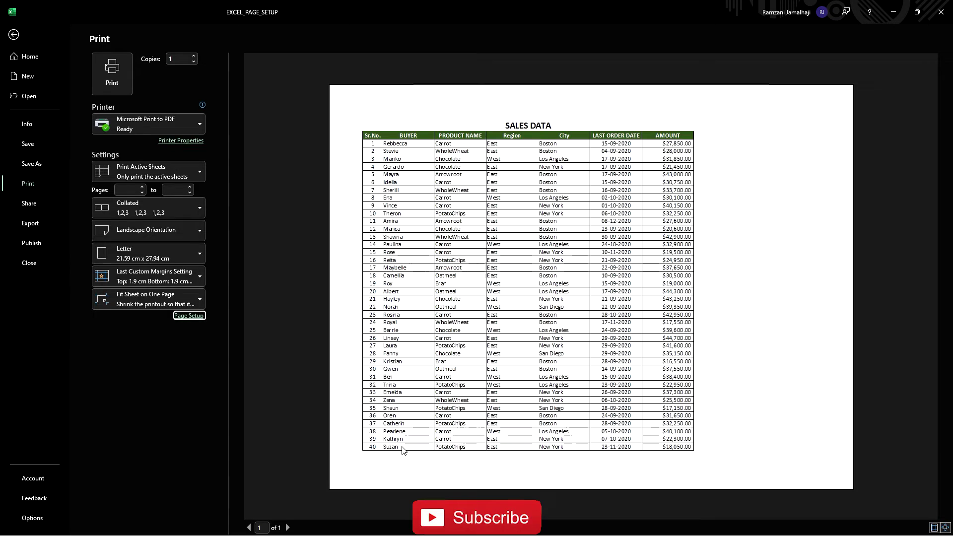
# Switch back to Adjust to 75% of normal size
pyautogui.click(188, 316)
pyautogui.click(428, 199)
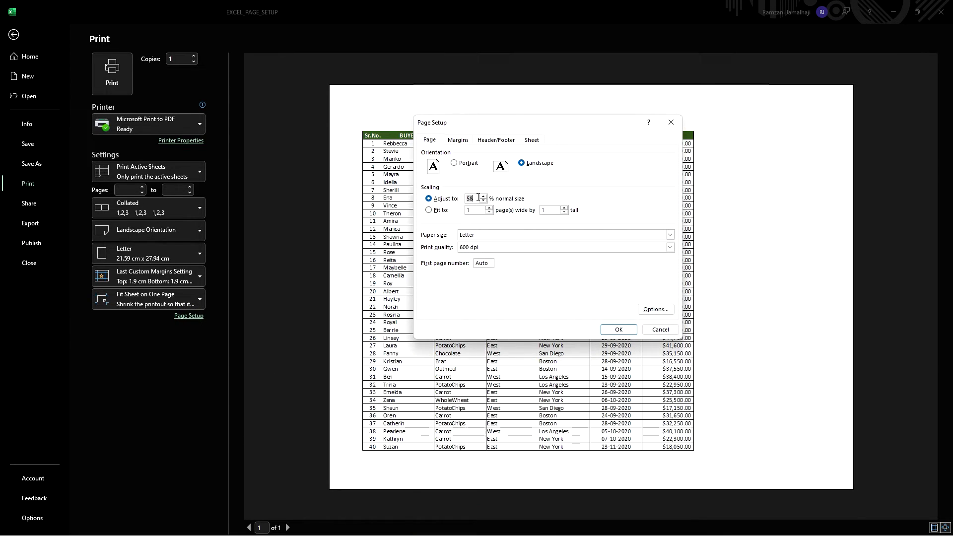
pyautogui.write('5')
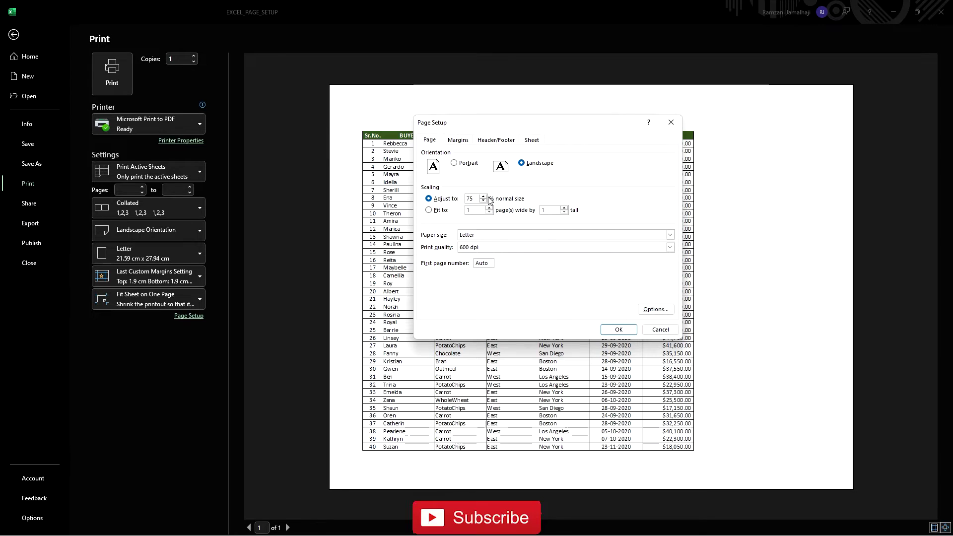
pyautogui.click(615, 331)
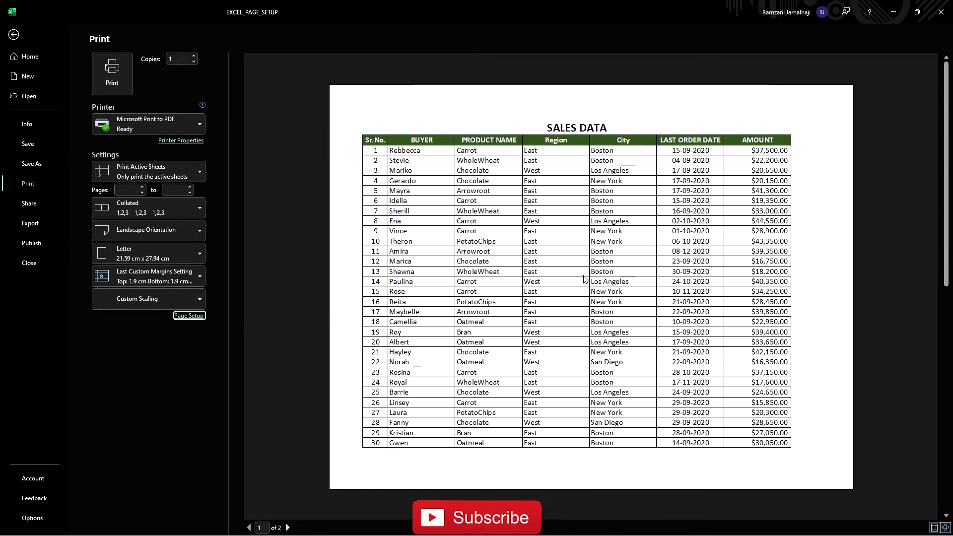
pyautogui.click(190, 316)
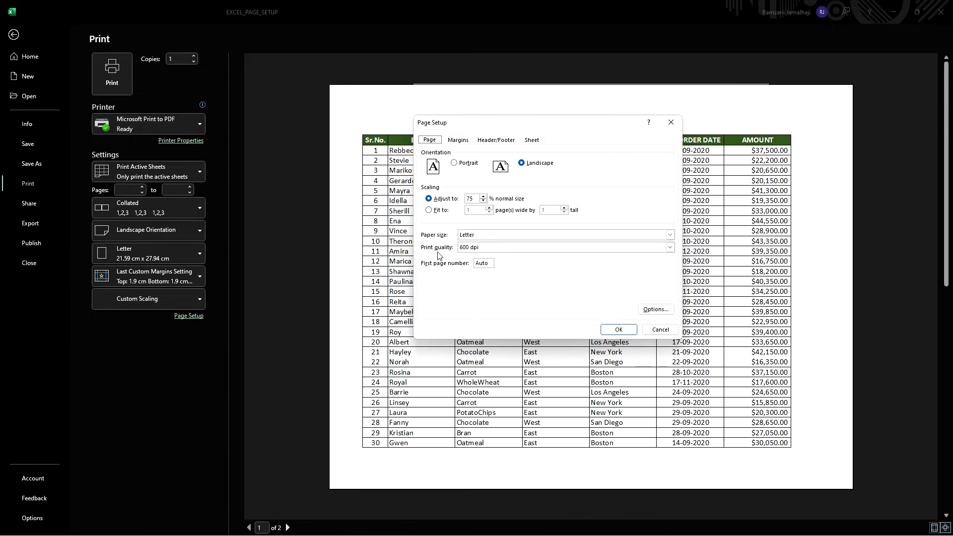
# Browse the paper sizes keeping Letter, then view the margin settings
pyautogui.click(488, 236)
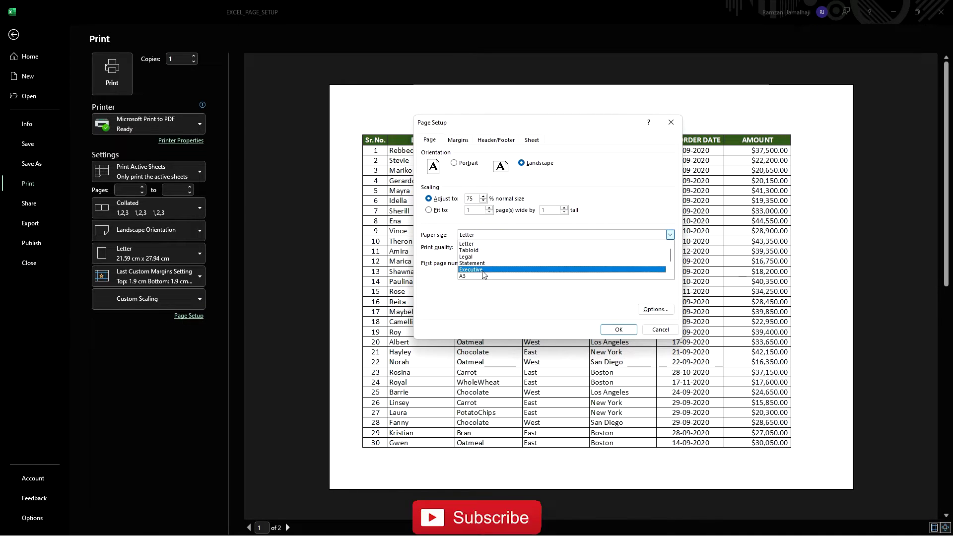
pyautogui.scroll(-1, 481, 276)
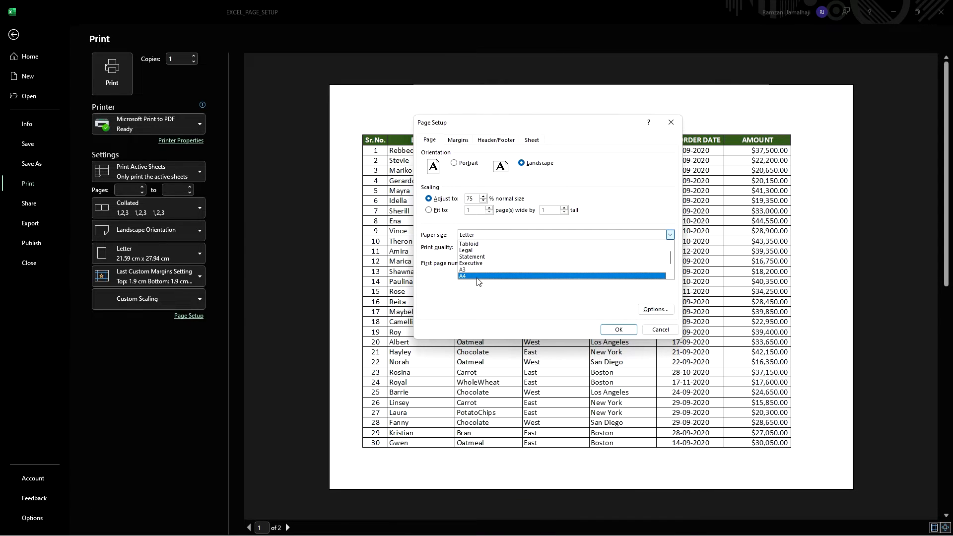
pyautogui.click(465, 127)
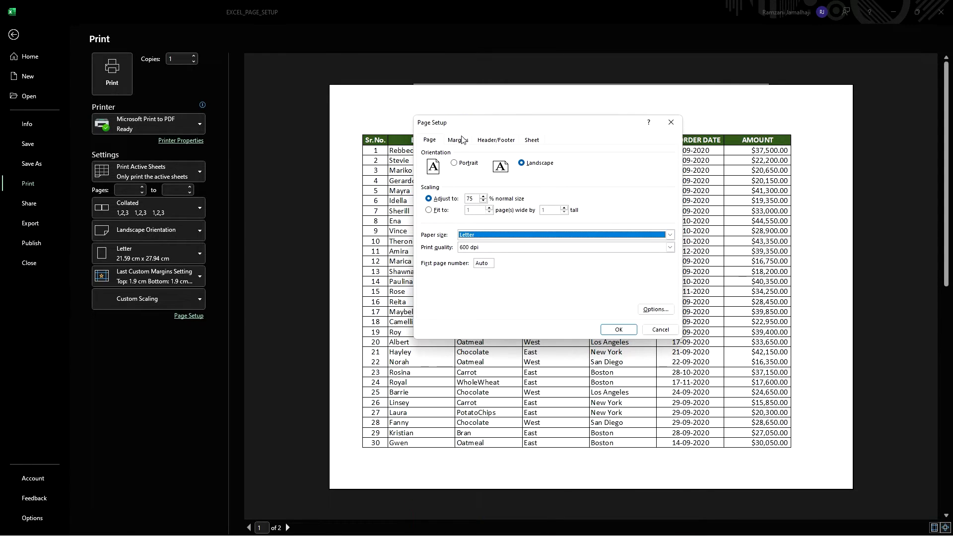
pyautogui.click(461, 141)
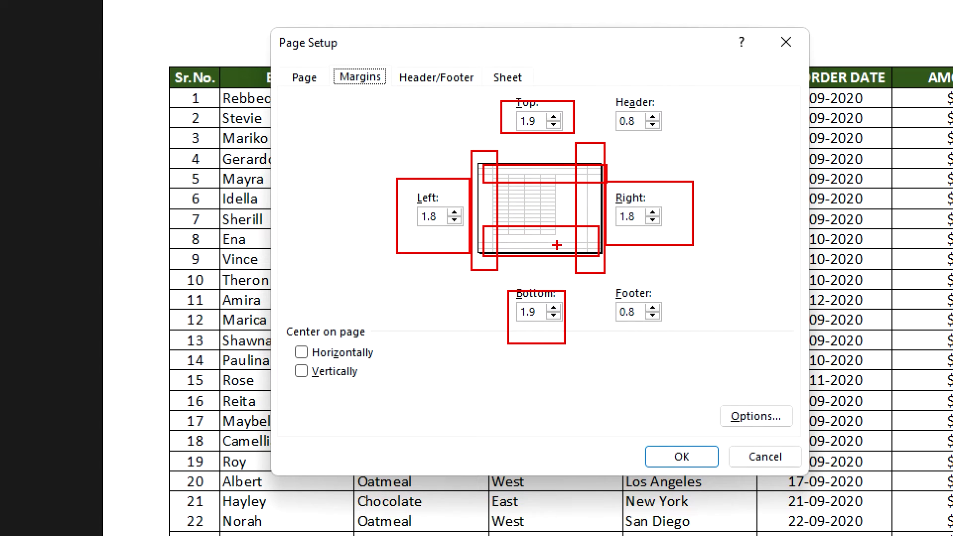
# Drag across areas of the margin settings and preview to mark the margin values
pyautogui.moveTo(610, 90); pyautogui.dragTo(685, 148)
pyautogui.moveTo(602, 281); pyautogui.dragTo(673, 334)
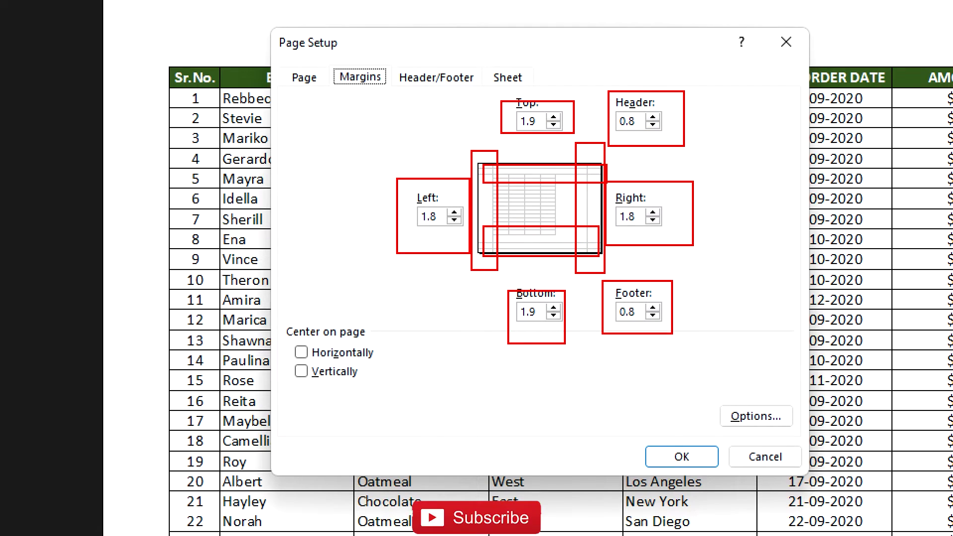
pyautogui.moveTo(285, 312); pyautogui.dragTo(384, 340)
pyautogui.moveTo(284, 338); pyautogui.dragTo(383, 362)
pyautogui.moveTo(290, 362); pyautogui.dragTo(381, 379)
pyautogui.moveTo(470, 163); pyautogui.dragTo(497, 296)
pyautogui.moveTo(572, 141); pyautogui.dragTo(610, 272)
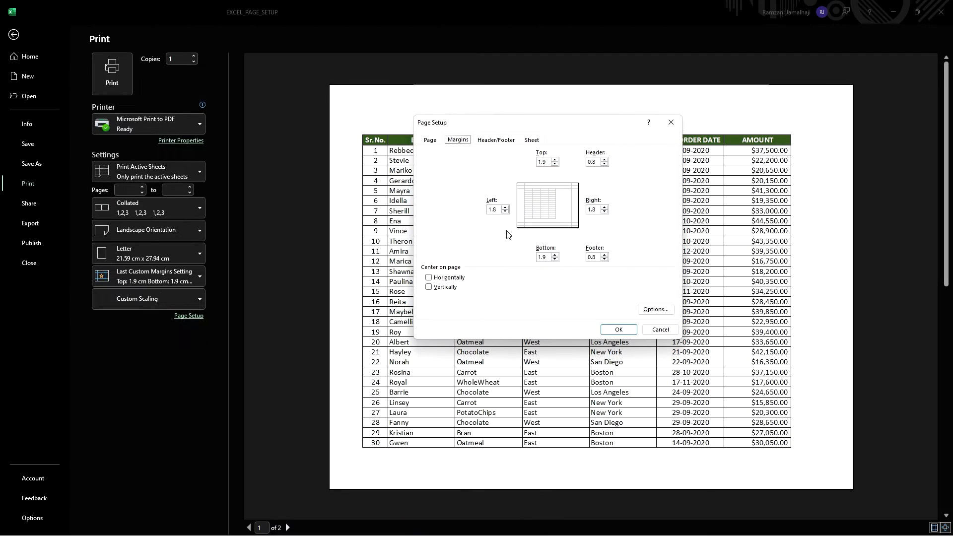
# Toggle horizontal and vertical page centering on, then back off
pyautogui.click(448, 277)
pyautogui.click(445, 287)
pyautogui.click(446, 277)
pyautogui.click(445, 287)
# Choose the workbook's full file path as the page header
pyautogui.click(494, 141)
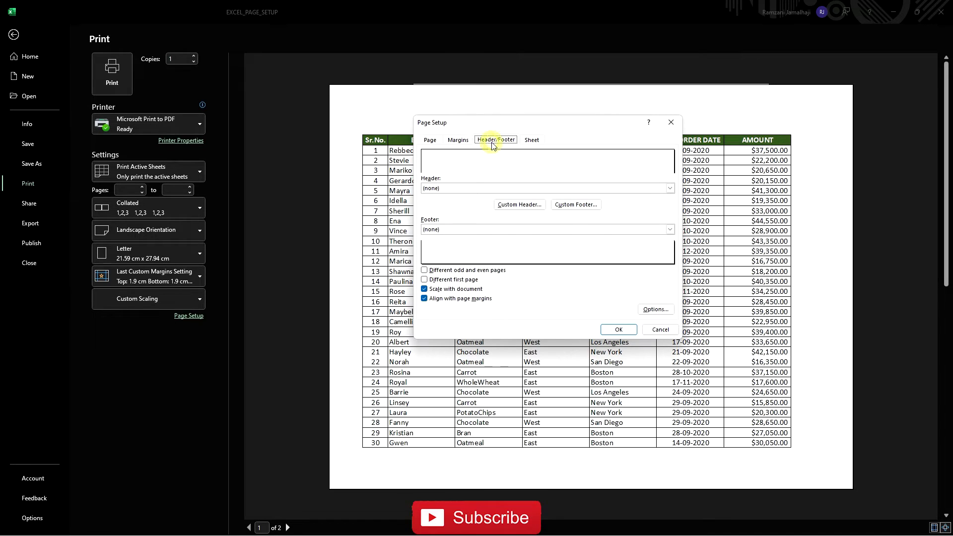
pyautogui.click(463, 188)
pyautogui.scroll(-2, 462, 213)
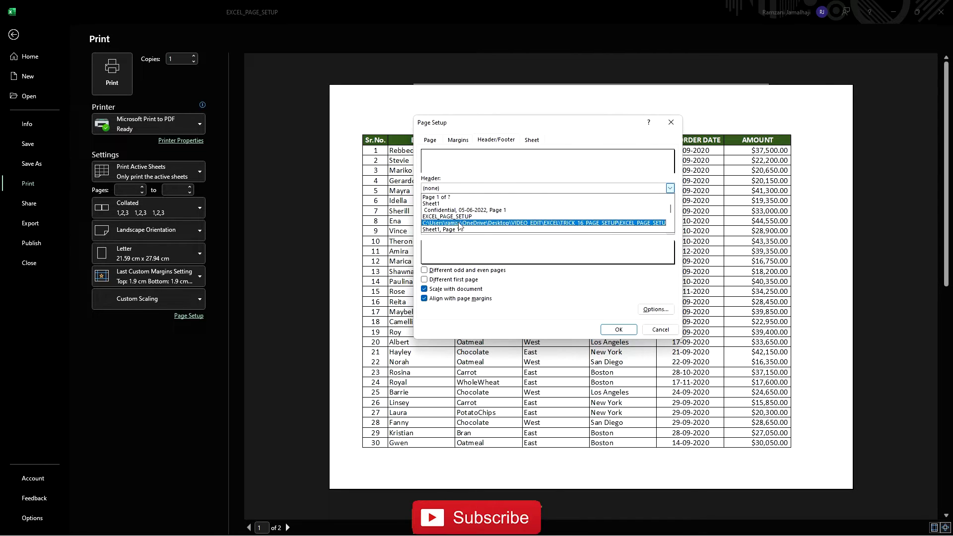
pyautogui.scroll(2, 454, 209)
pyautogui.scroll(-1, 455, 214)
pyautogui.scroll(-1, 456, 216)
pyautogui.scroll(-1, 457, 217)
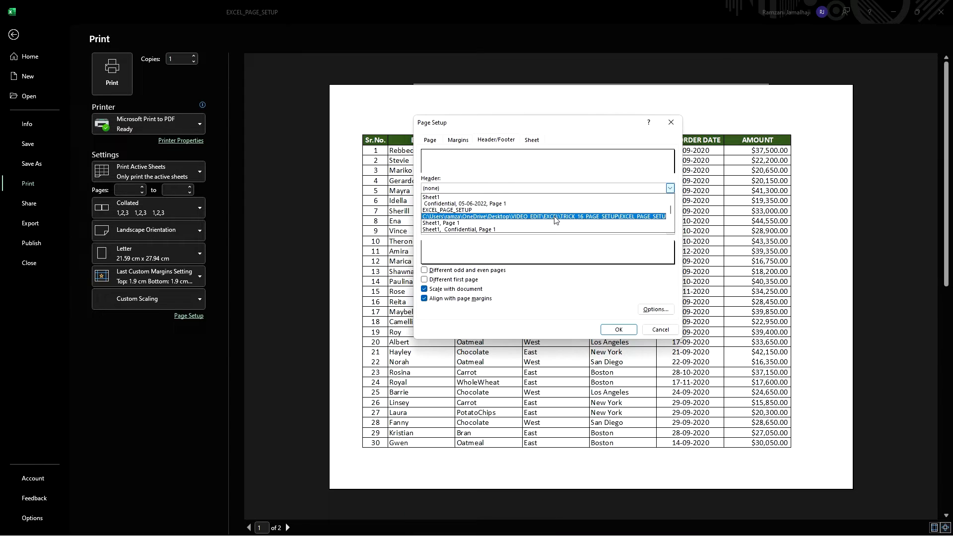
pyautogui.click(555, 217)
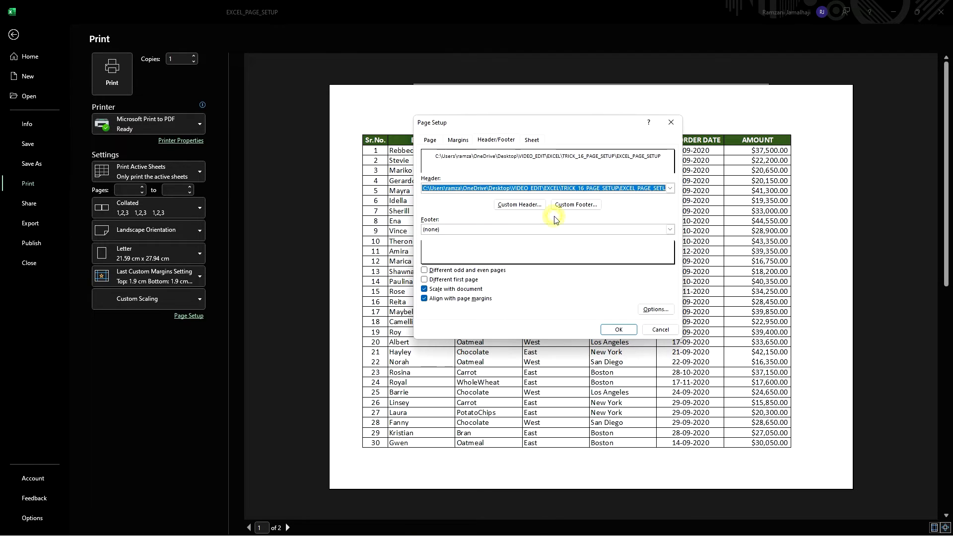
pyautogui.click(619, 330)
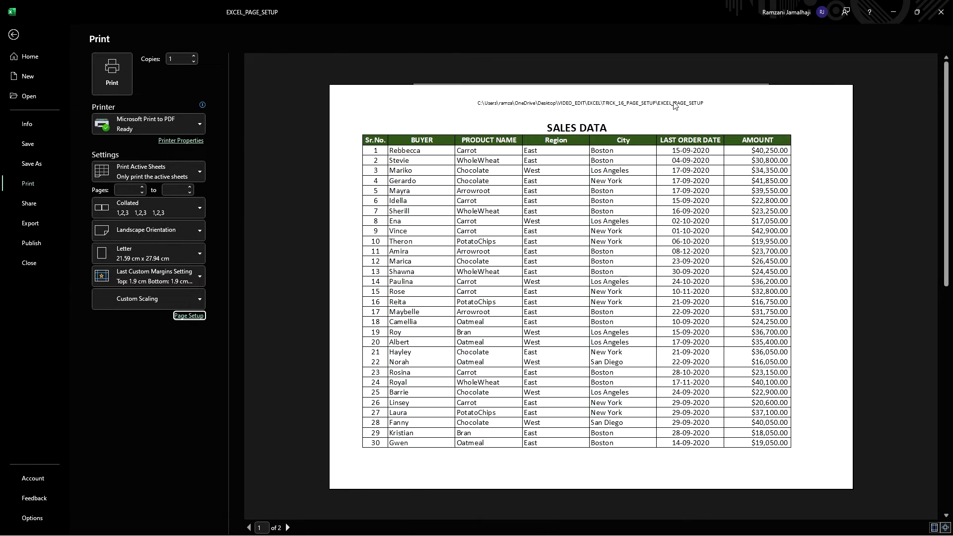
# Check the footer presets, leaving the footer empty
pyautogui.click(188, 316)
pyautogui.click(494, 141)
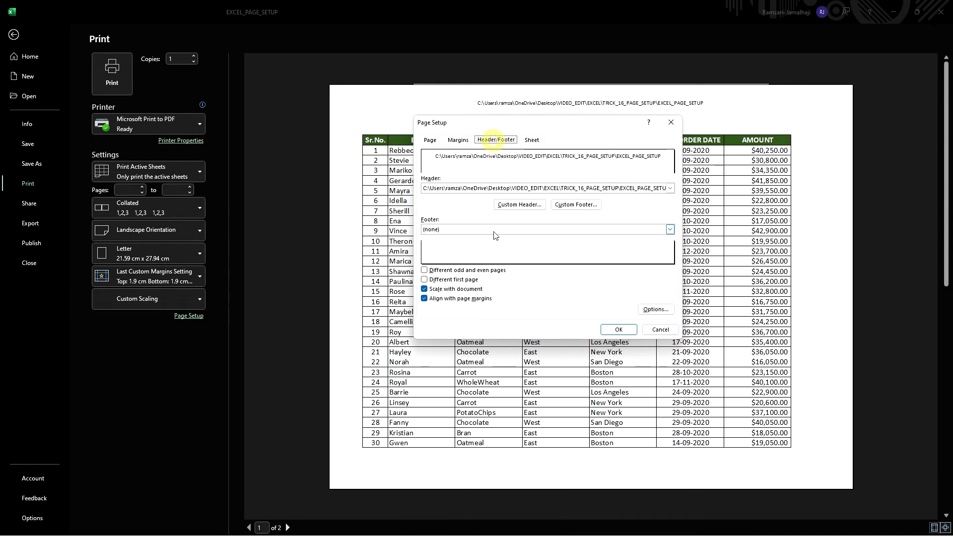
pyautogui.click(459, 230)
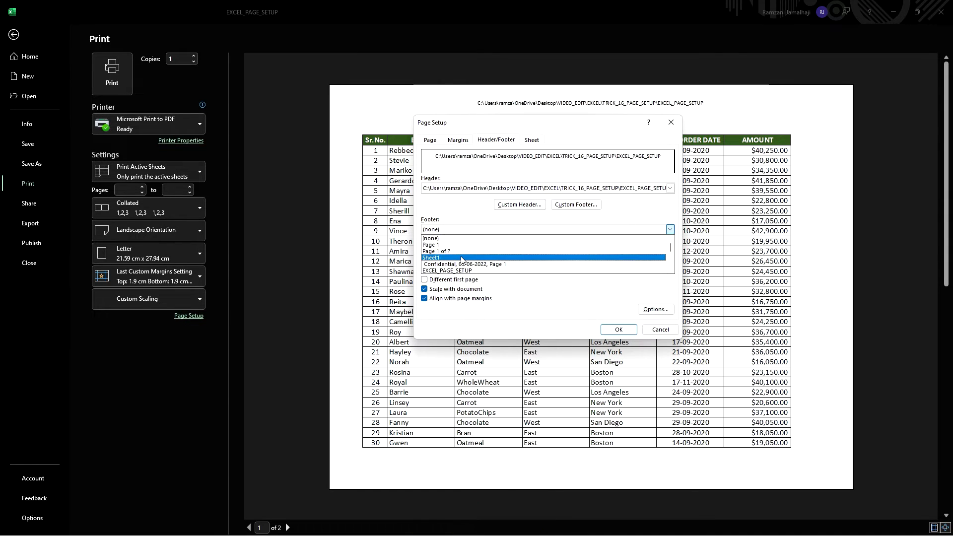
pyautogui.scroll(-1, 449, 239)
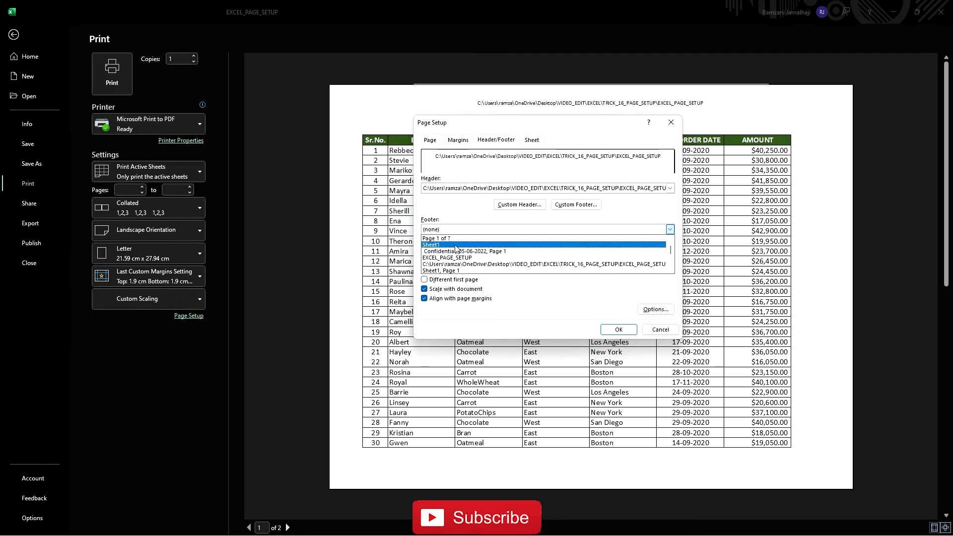
pyautogui.click(533, 302)
pyautogui.click(619, 330)
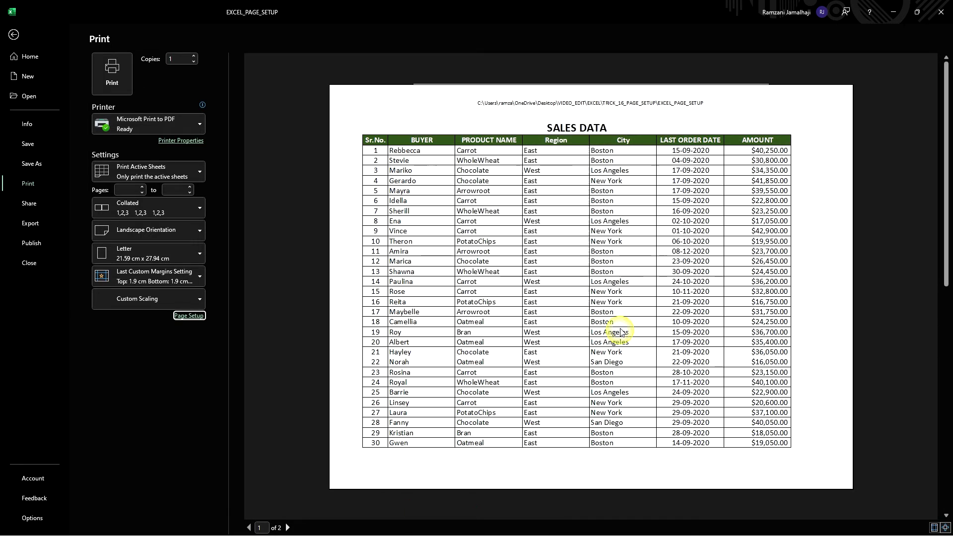
# Scroll through both preview pages and return to the worksheet
pyautogui.scroll(-1, 570, 201)
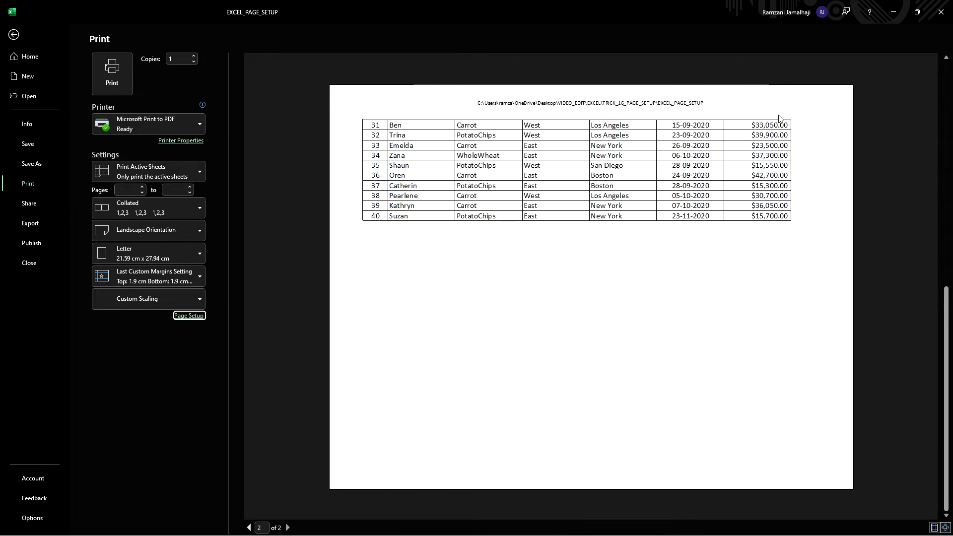
pyautogui.scroll(1, 671, 169)
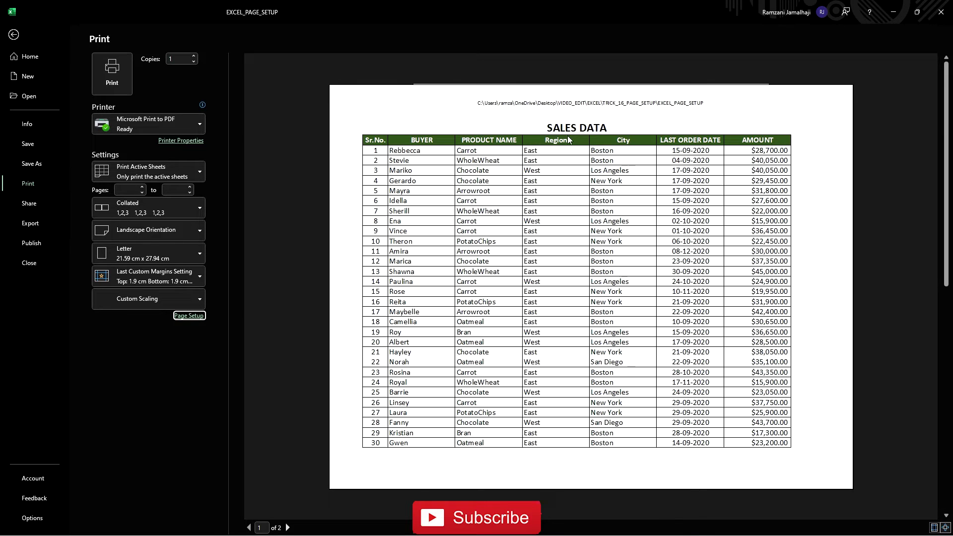
pyautogui.press('Escape')
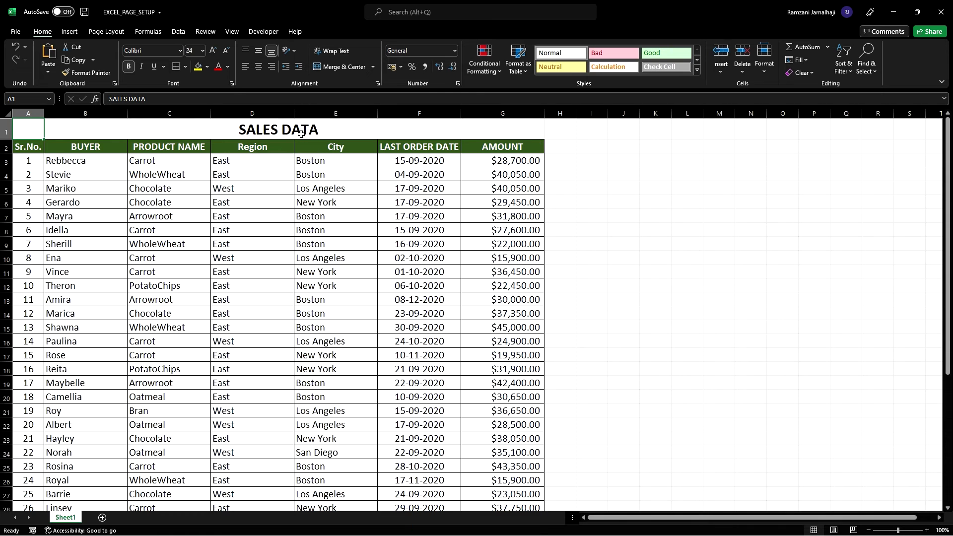
# Select title rows 1–2, then bring up the Page Layout Print Titles settings
pyautogui.click(298, 133)
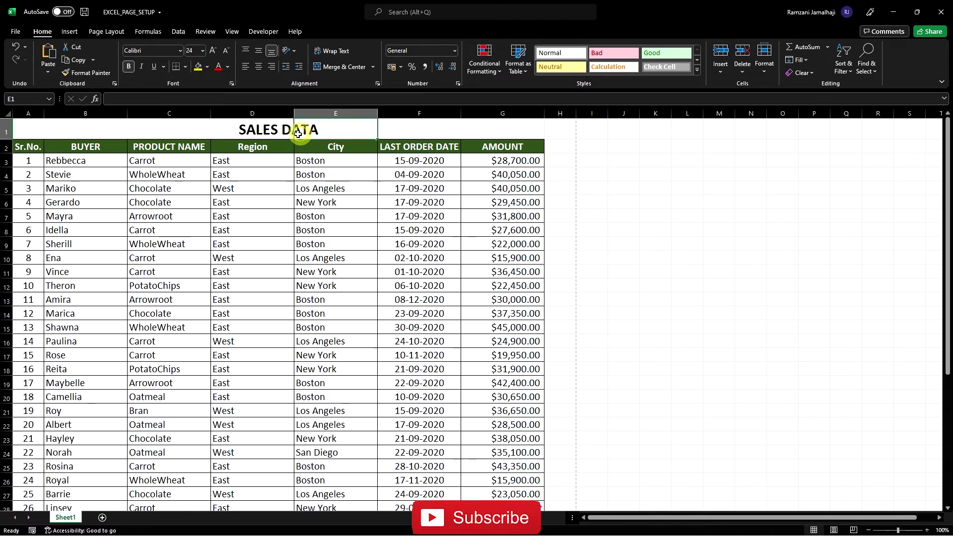
pyautogui.click(5, 148)
pyautogui.moveTo(6, 130); pyautogui.dragTo(6, 147)
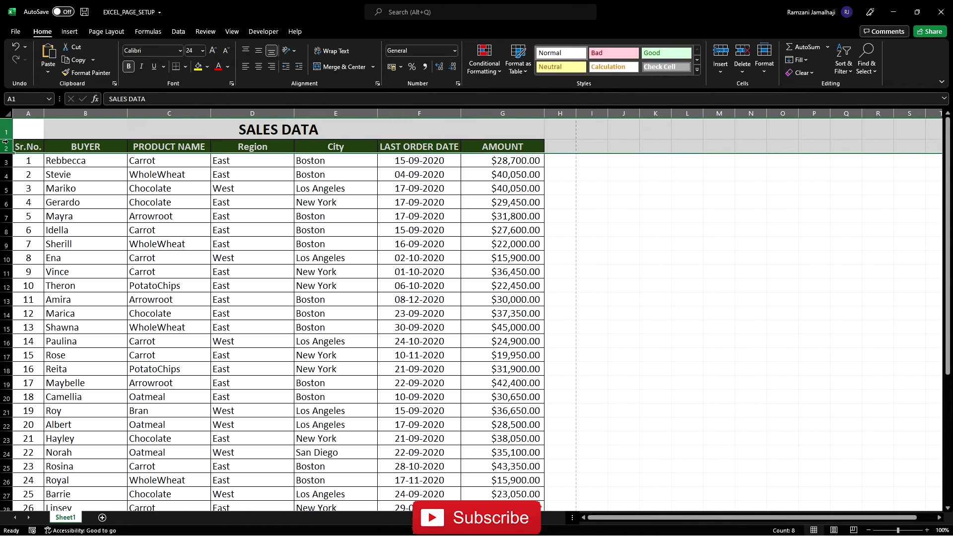
pyautogui.click(20, 129)
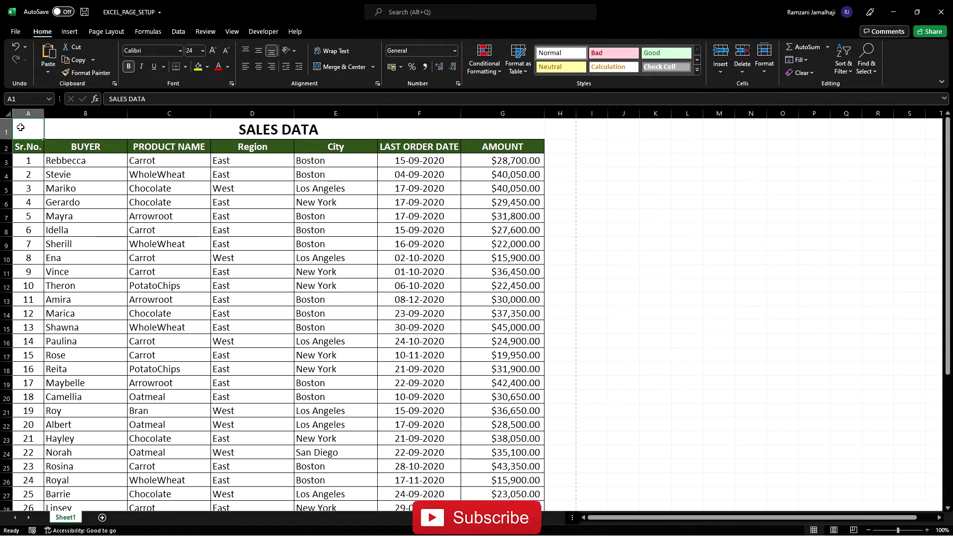
pyautogui.click(100, 32)
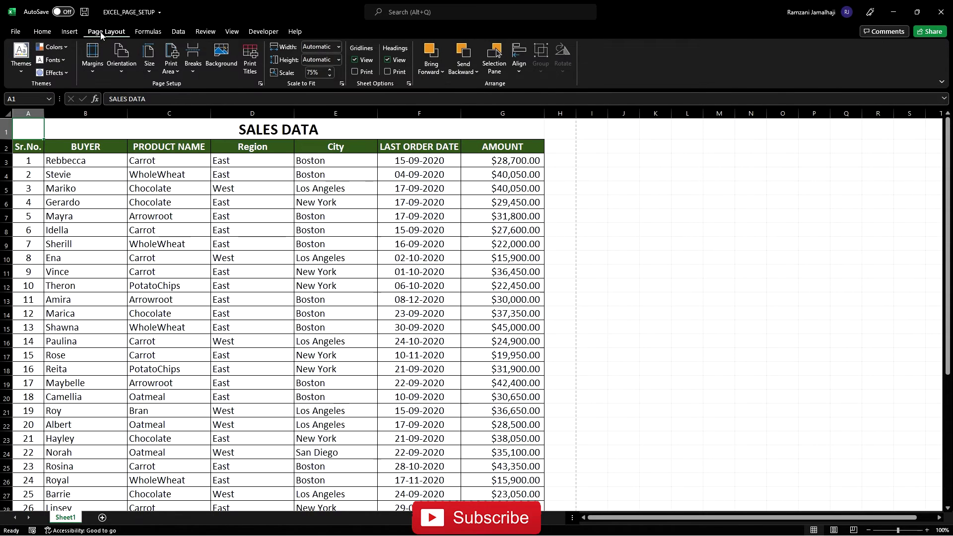
pyautogui.click(250, 64)
# Set rows $1:$2, the SALES DATA title and column headers, as the rows to repeat at top
pyautogui.moveTo(539, 122); pyautogui.dragTo(445, 123)
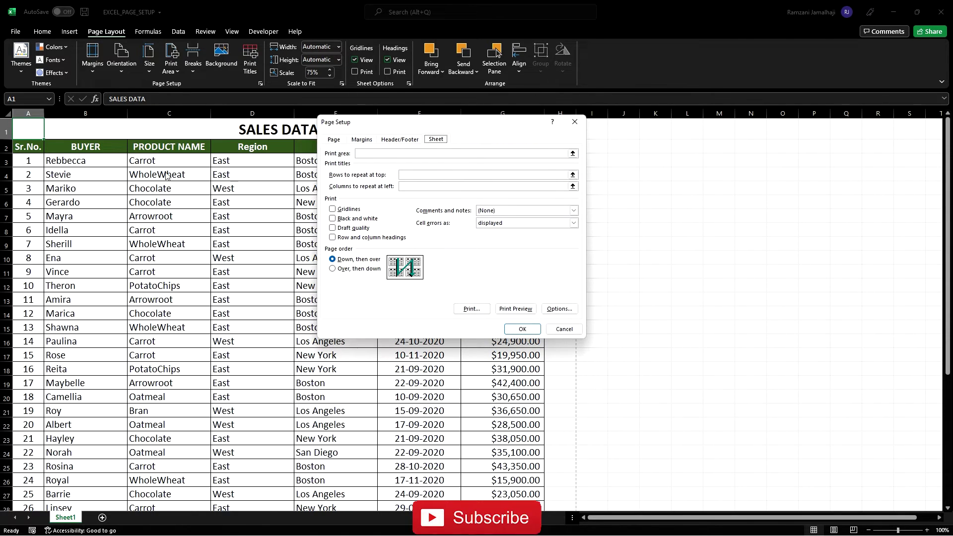
pyautogui.click(411, 177)
pyautogui.click(417, 176)
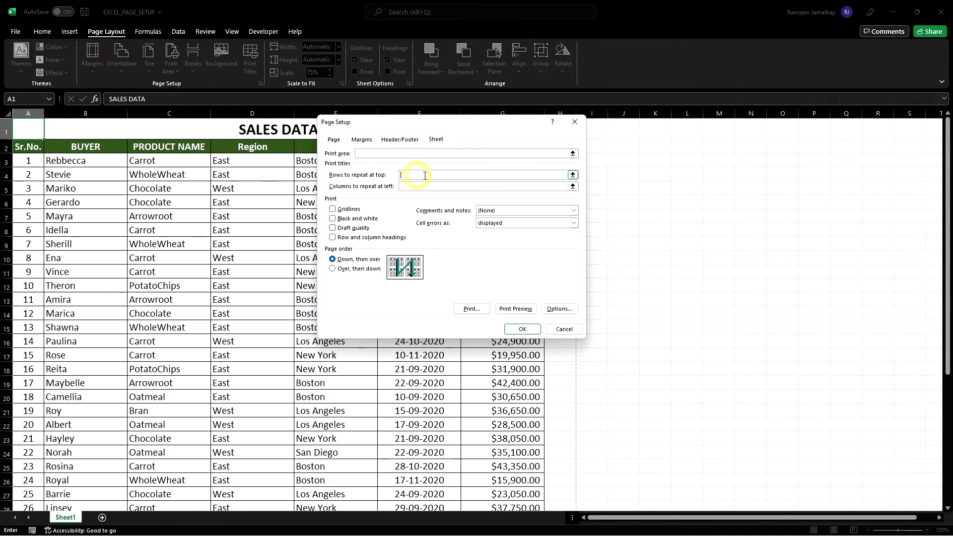
pyautogui.click(572, 176)
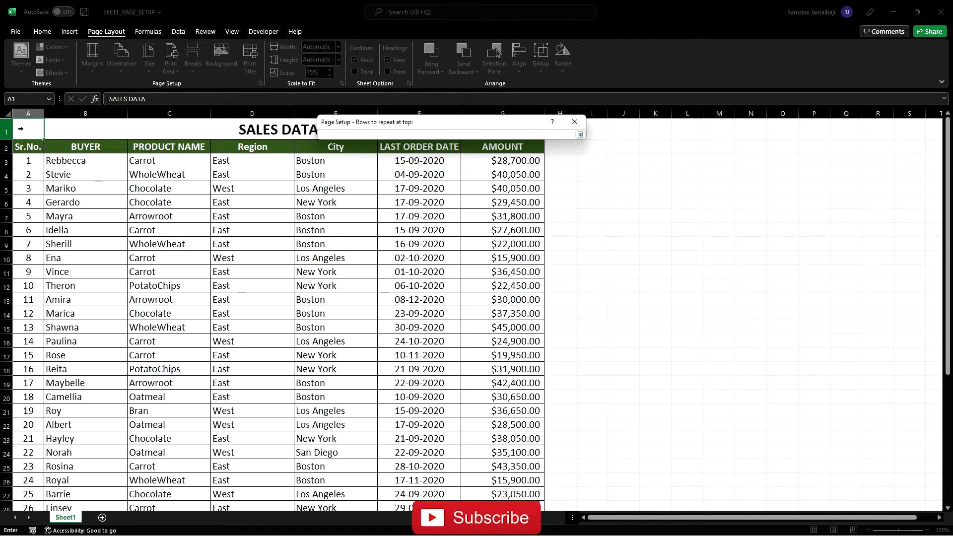
pyautogui.moveTo(7, 130); pyautogui.dragTo(8, 145)
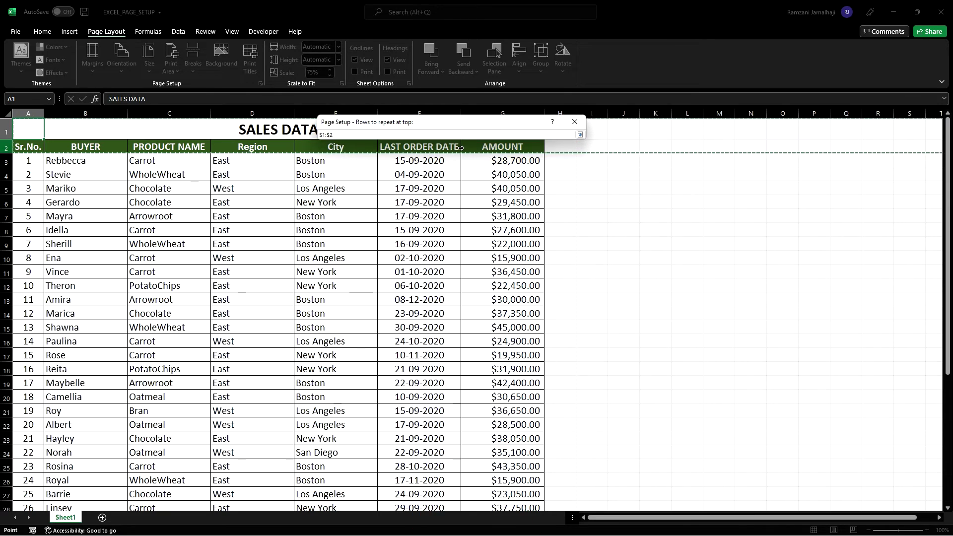
pyautogui.click(581, 134)
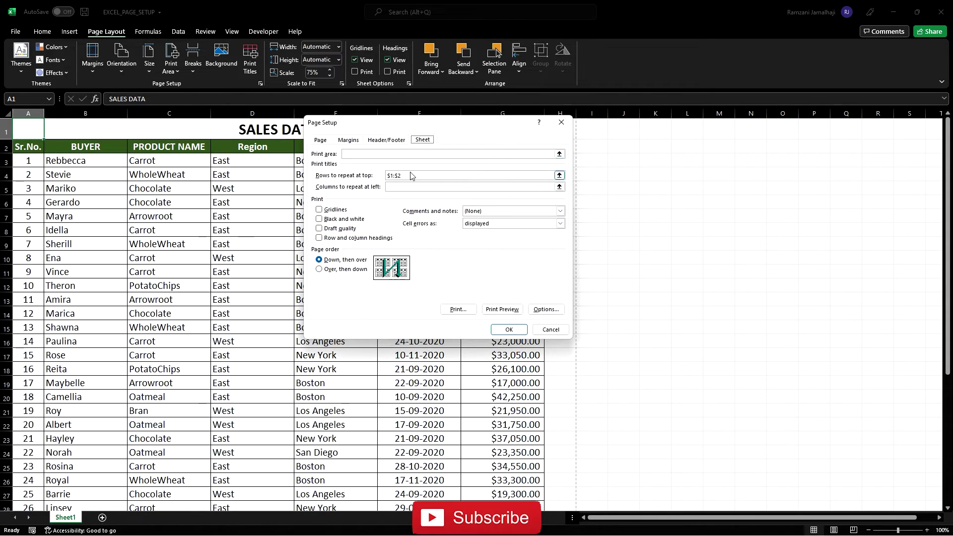
pyautogui.moveTo(403, 176); pyautogui.dragTo(383, 179)
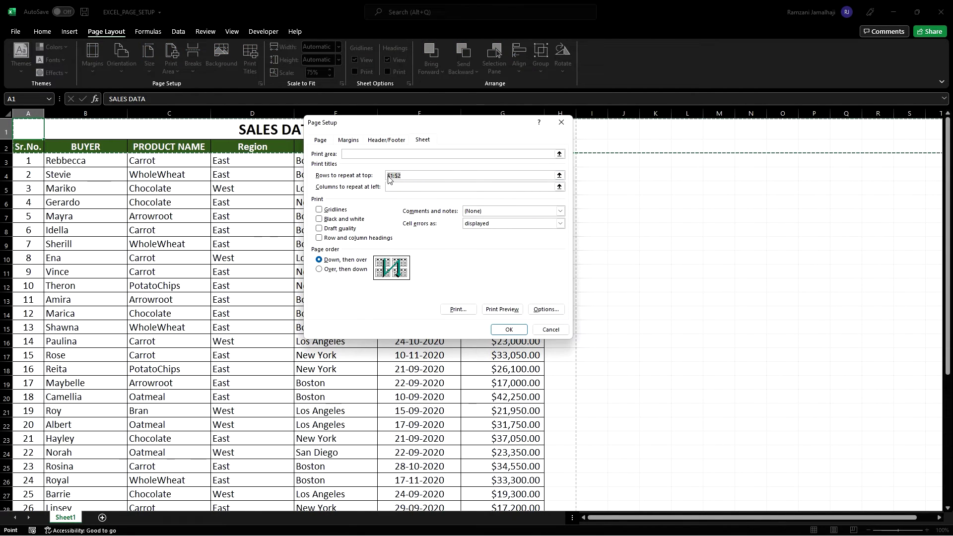
pyautogui.click(509, 330)
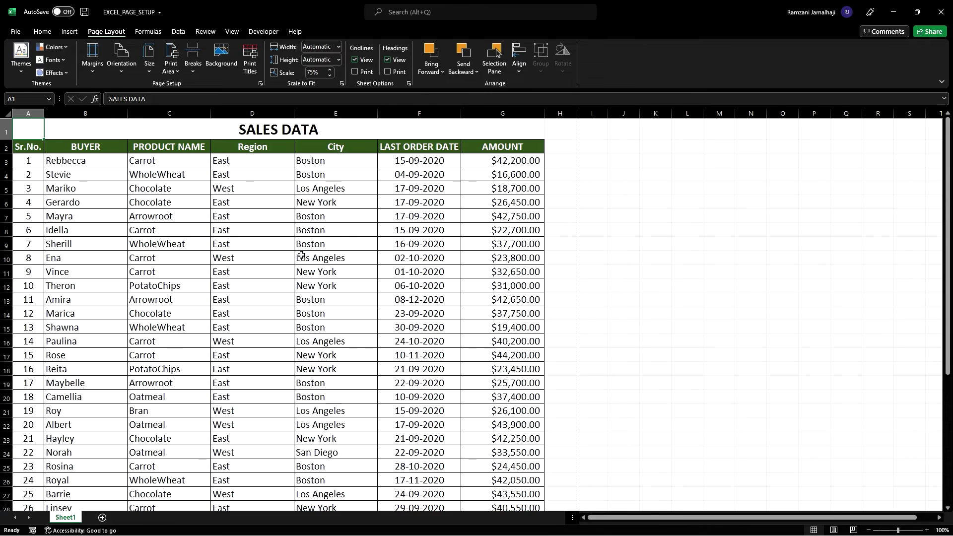
# Scroll through print preview pages 1–4 to confirm rows 1–2 repeat on each, then return to the worksheet
pyautogui.hotkey('ctrl', 'p')
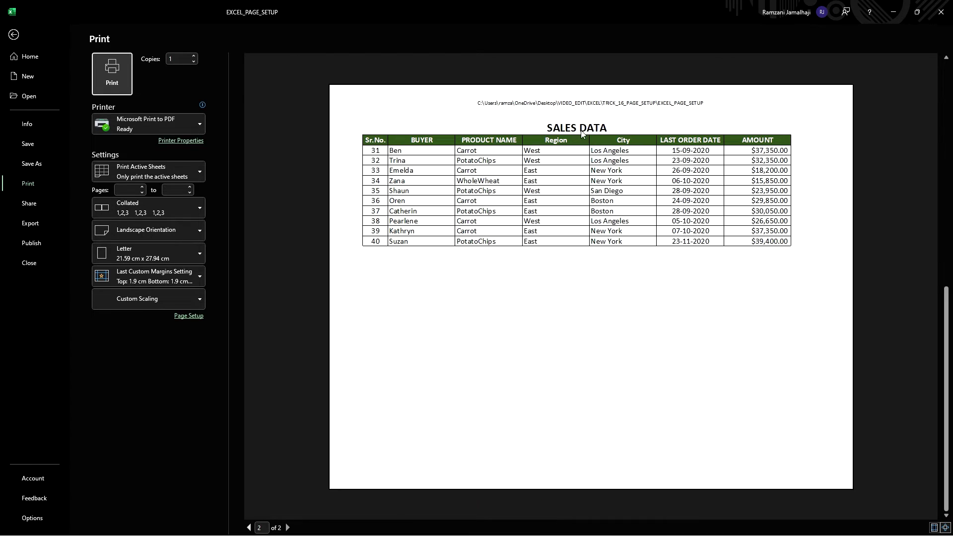
pyautogui.press('Escape')
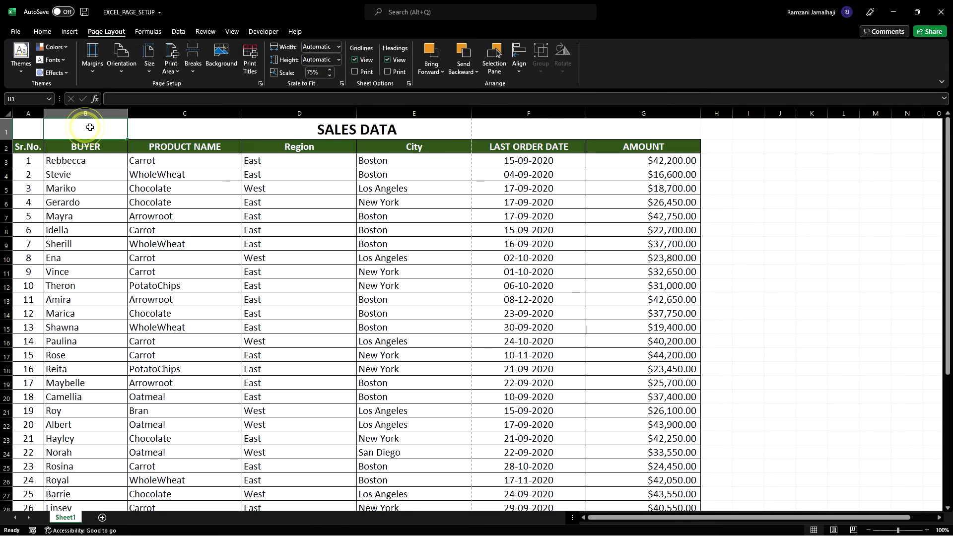
pyautogui.hotkey('ctrl', 'p')
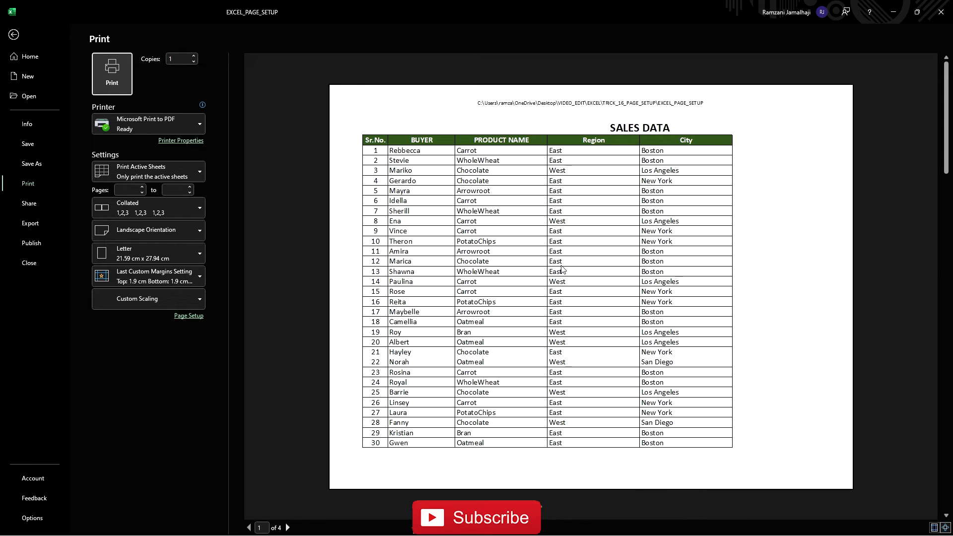
pyautogui.scroll(-2, 560, 267)
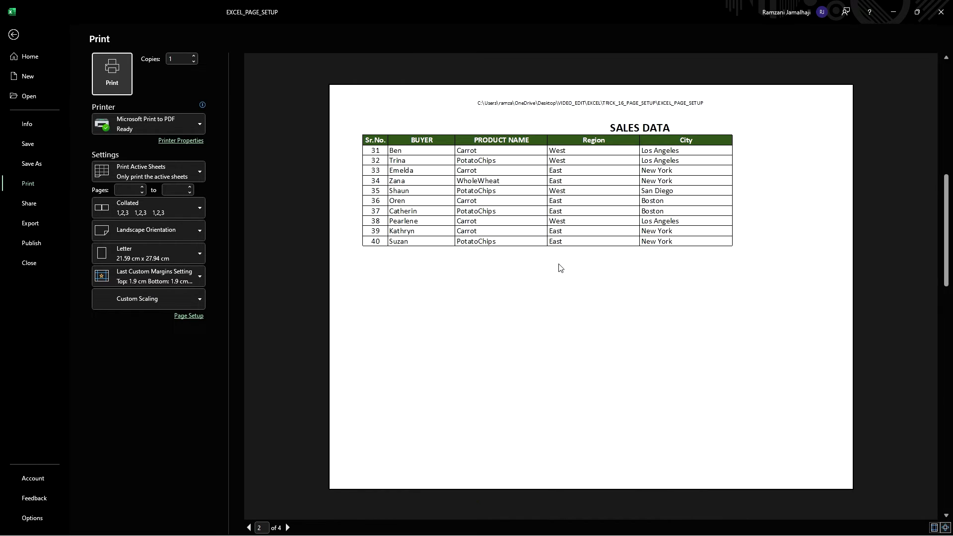
pyautogui.scroll(-1, 559, 268)
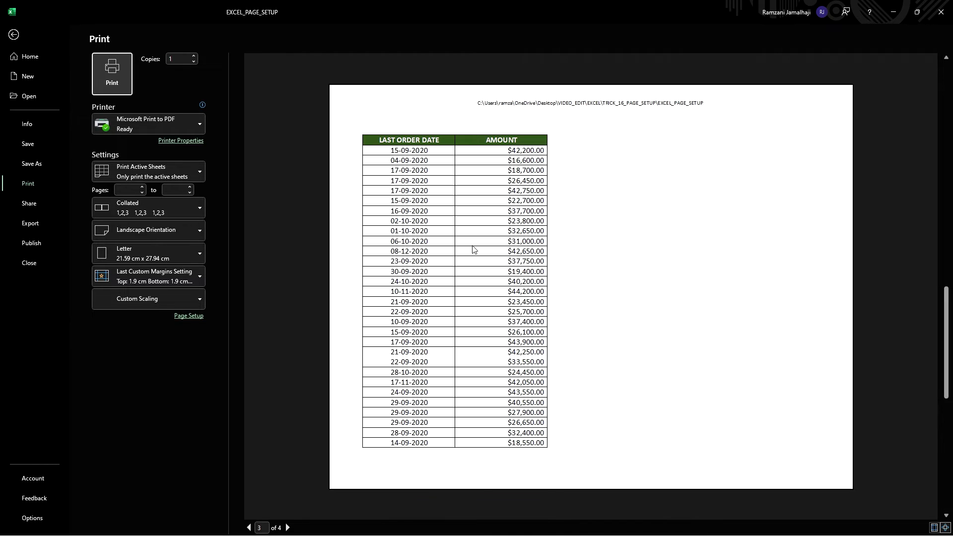
pyautogui.press('Escape')
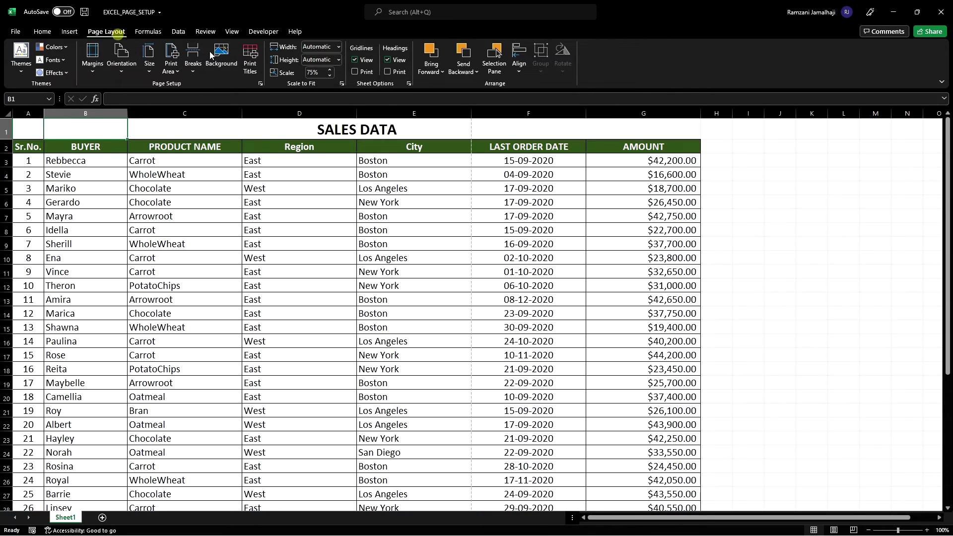
# Set columns $A:$B, Sr.No. and BUYER, as the columns to repeat at left
pyautogui.click(248, 58)
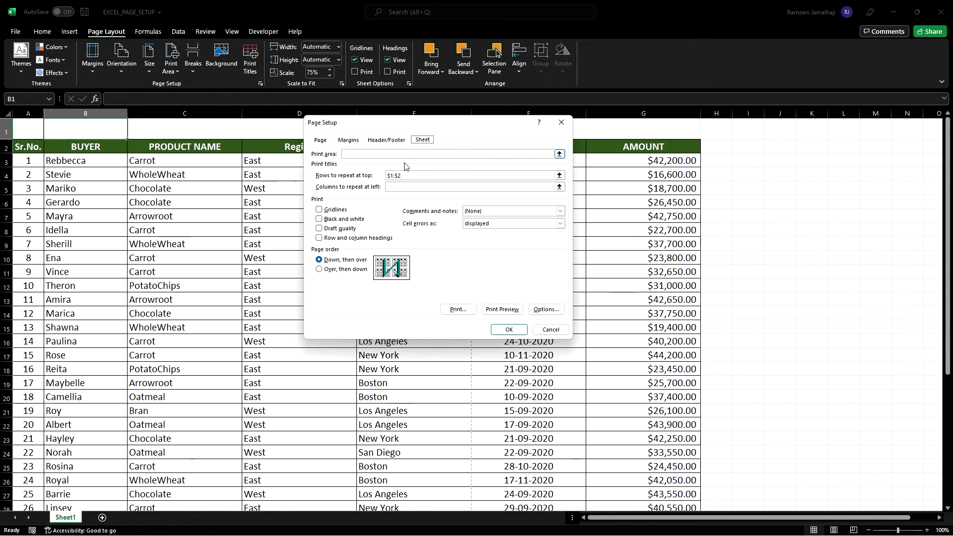
pyautogui.click(403, 187)
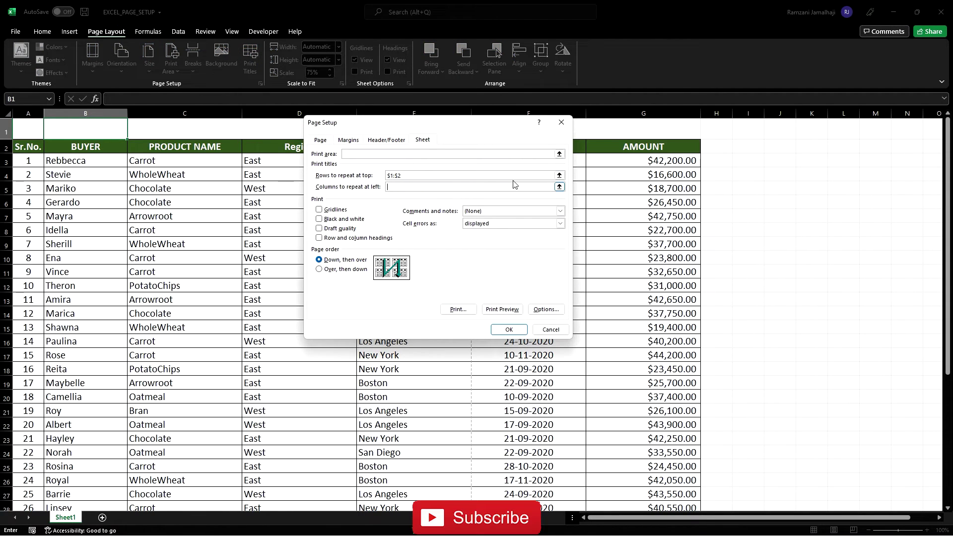
pyautogui.click(559, 186)
pyautogui.moveTo(29, 113); pyautogui.dragTo(85, 113)
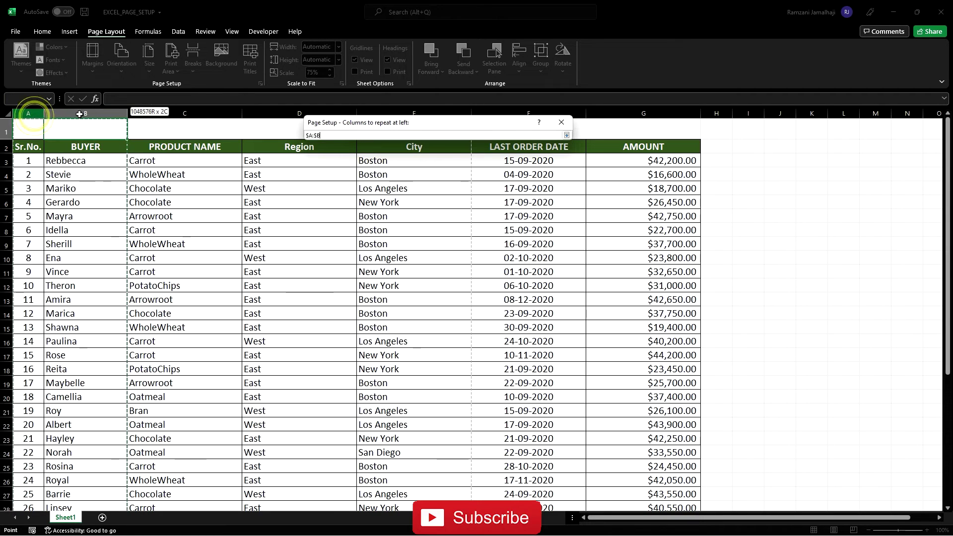
pyautogui.click(567, 135)
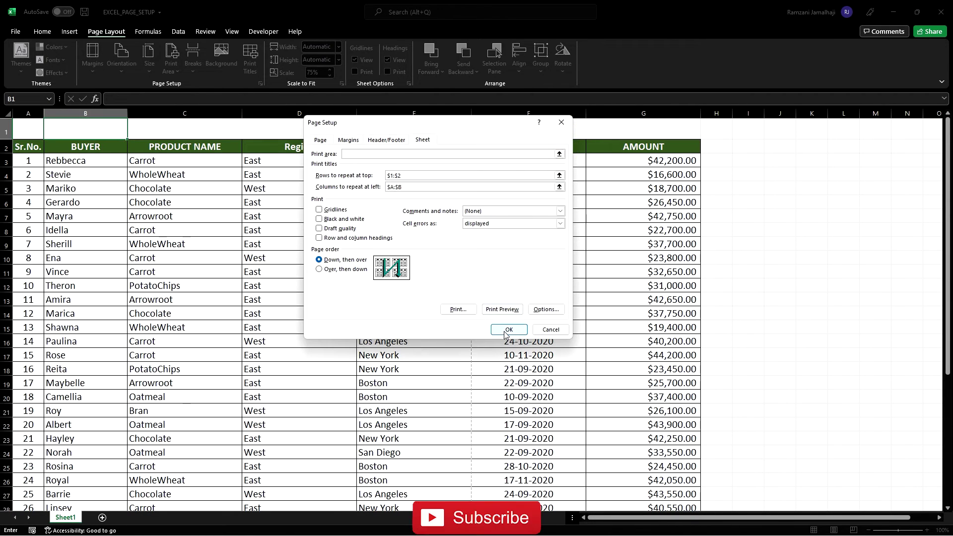
pyautogui.click(504, 331)
# Preview the printout to check the repeated columns, then return to the worksheet
pyautogui.hotkey('ctrl', 'p')
pyautogui.scroll(-2, 594, 277)
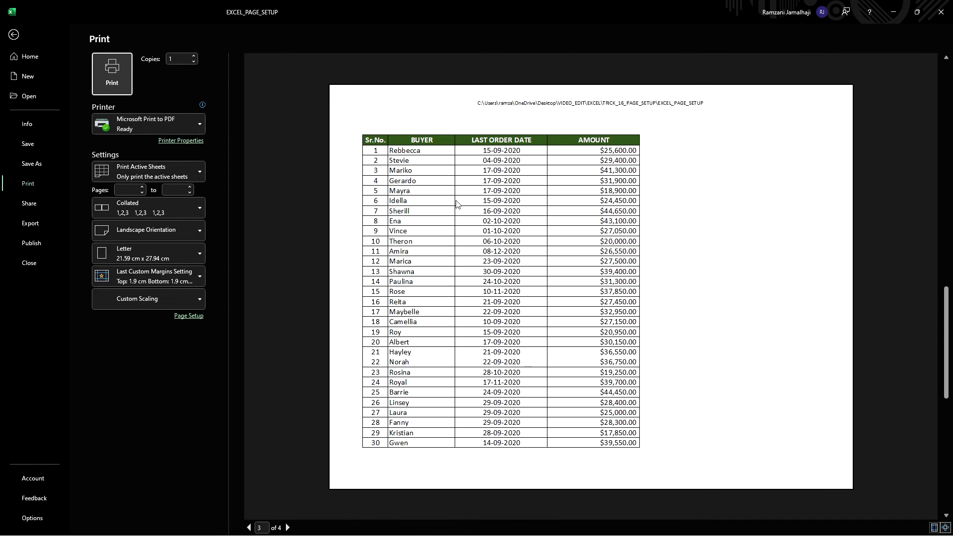
pyautogui.press('Escape')
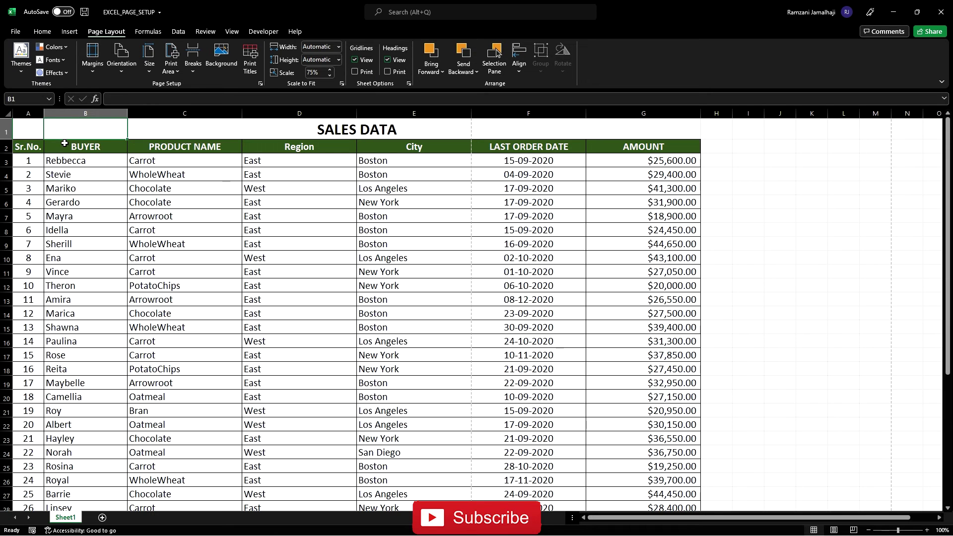
# Clear the table selection by selecting an empty cell below the SALES DATA table
pyautogui.moveTo(39, 132); pyautogui.dragTo(648, 128)
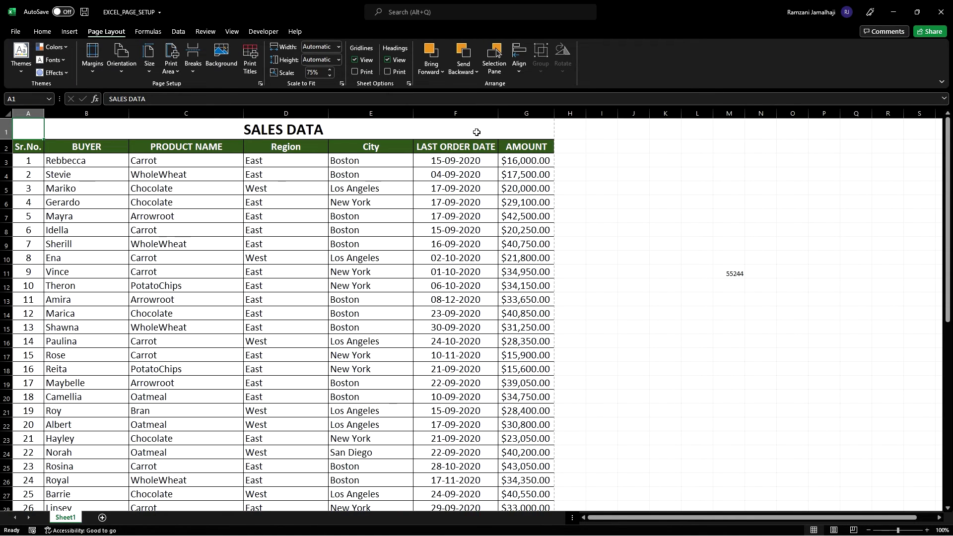
pyautogui.click(716, 279)
pyautogui.scroll(-2, 546, 337)
pyautogui.scroll(-6, 372, 394)
pyautogui.scroll(-3, 364, 411)
pyautogui.click(388, 466)
# Review all four preview pages, confirming Sr.No. and BUYER repeat on pages 3 and 4, then return to the sheet
pyautogui.hotkey('ctrl', 'p')
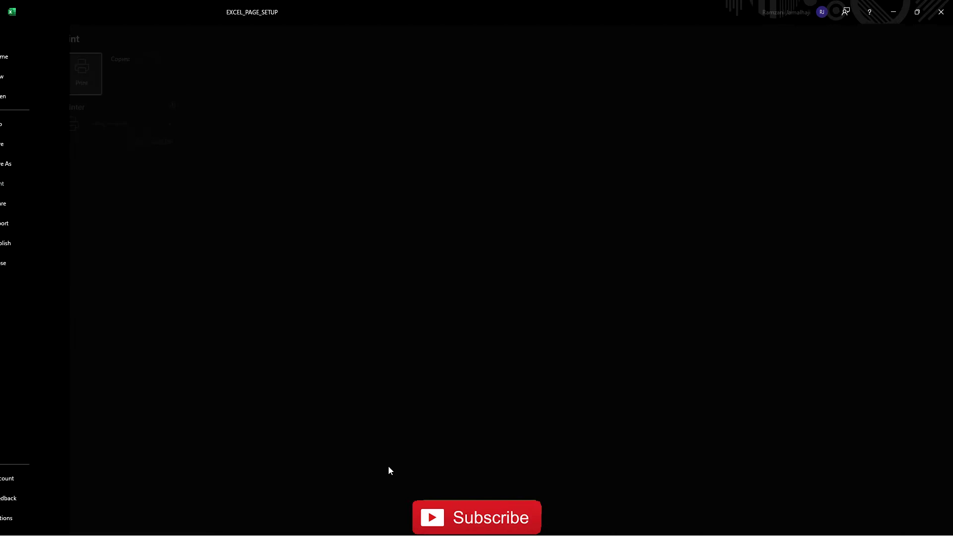
pyautogui.scroll(-1, 629, 271)
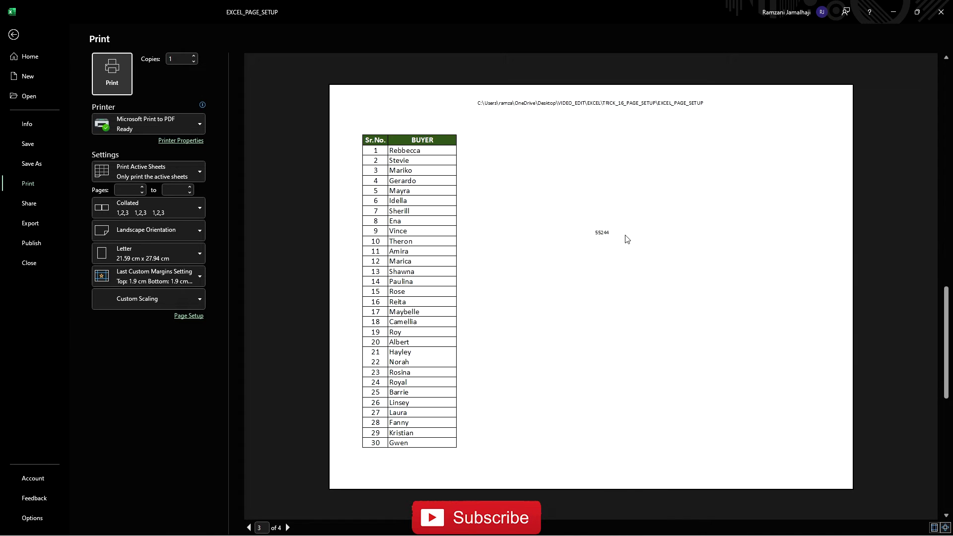
pyautogui.scroll(1, 613, 258)
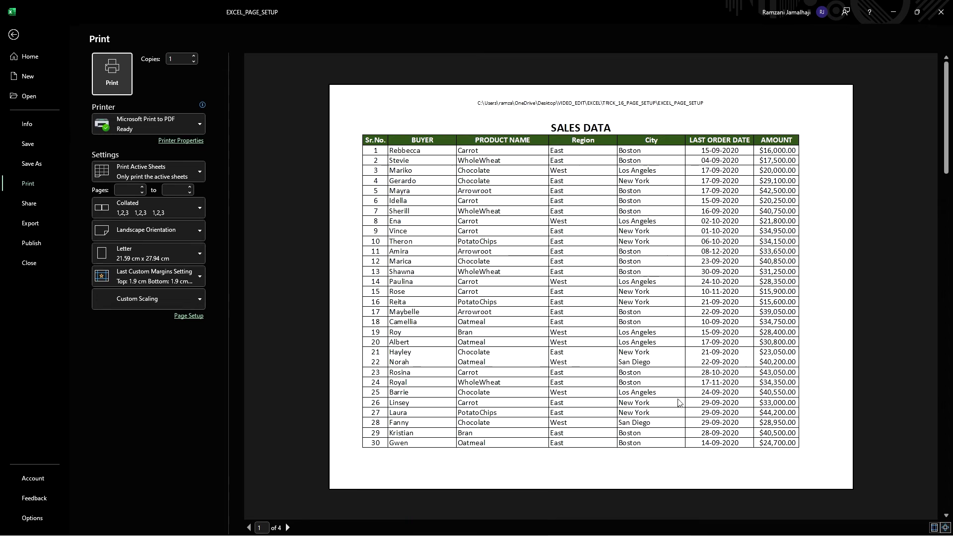
pyautogui.scroll(-1, 681, 377)
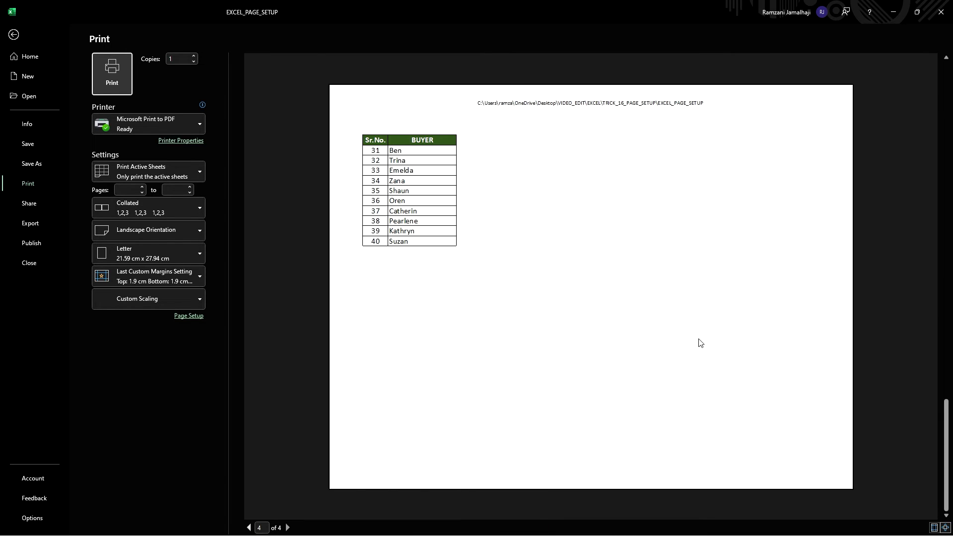
pyautogui.scroll(1, 695, 341)
pyautogui.scroll(-1, 694, 339)
pyautogui.scroll(-1, 695, 339)
pyautogui.scroll(-1, 694, 338)
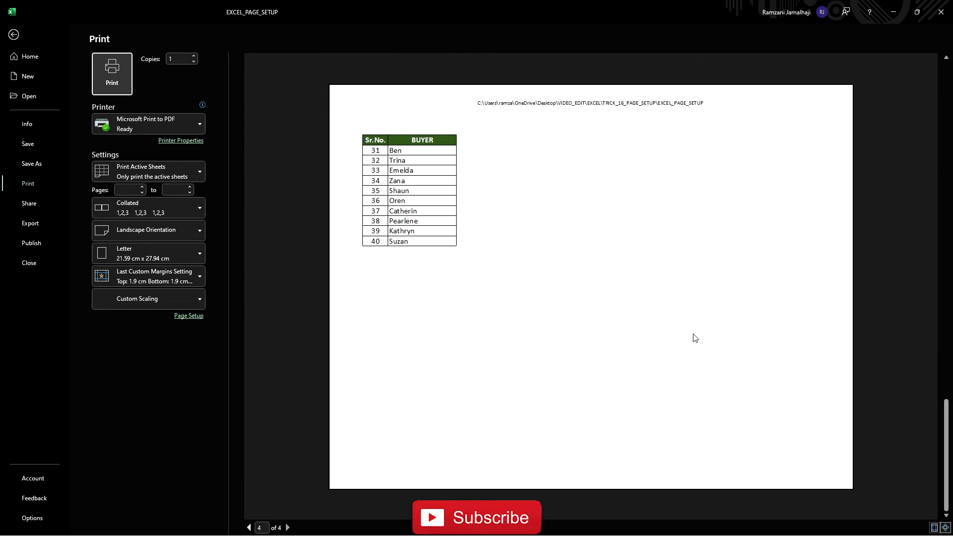
pyautogui.scroll(2, 694, 338)
pyautogui.scroll(1, 694, 337)
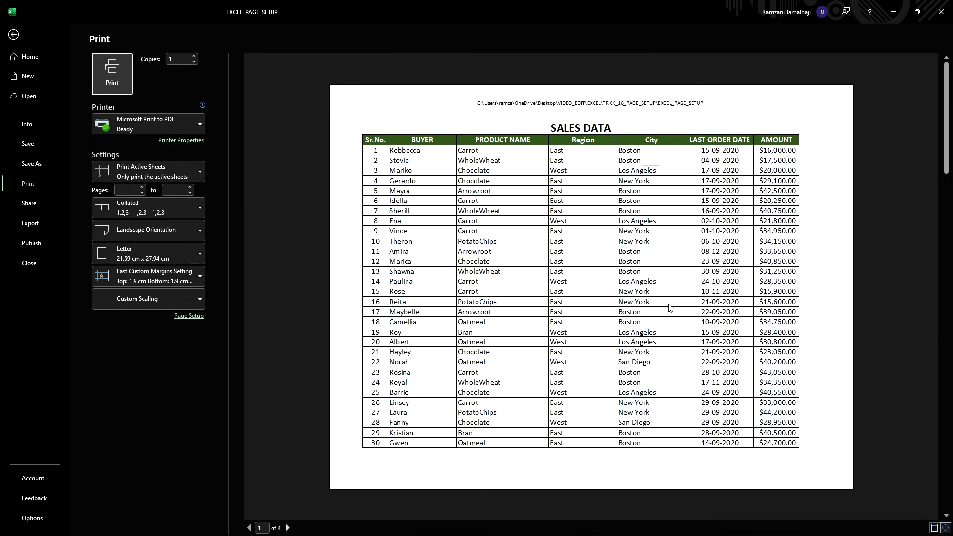
pyautogui.press('Escape')
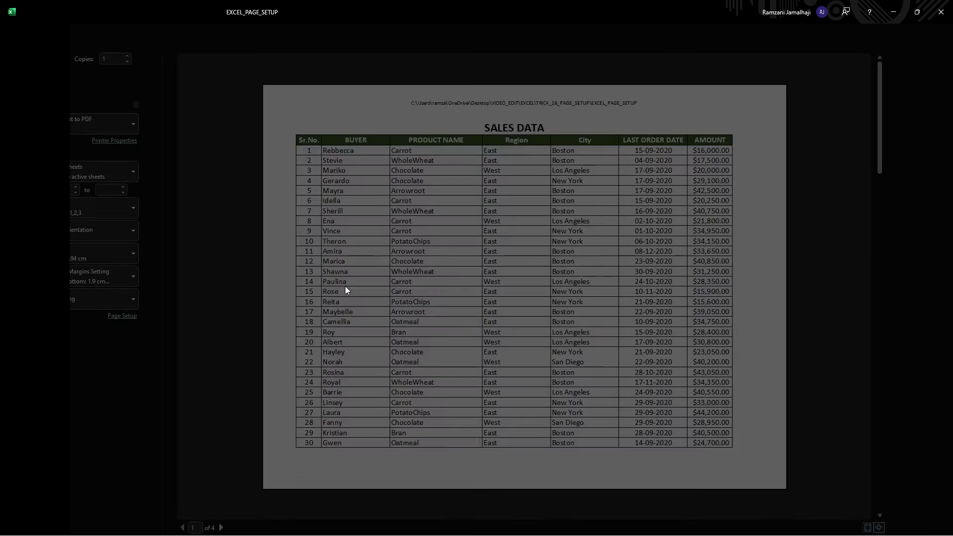
pyautogui.scroll(9, 261, 167)
pyautogui.scroll(2, 278, 218)
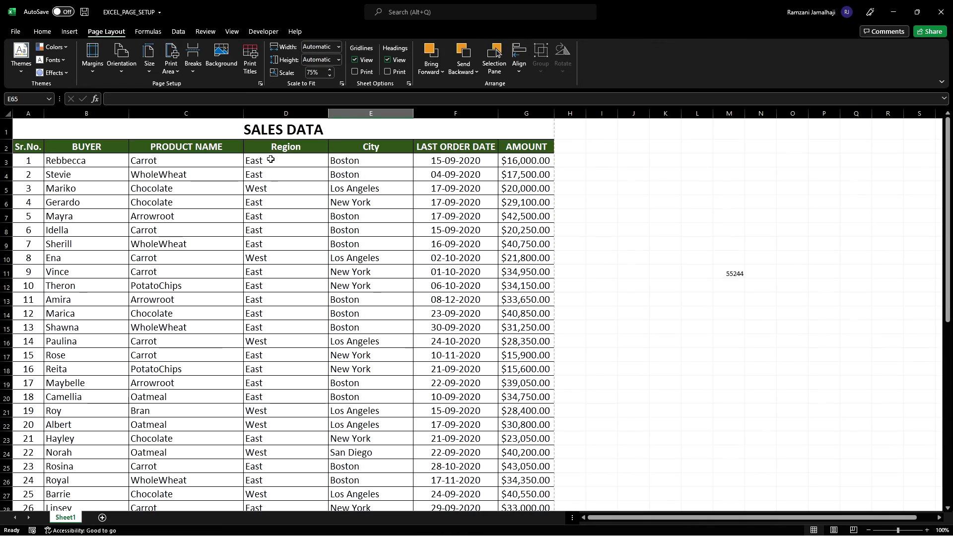
# Select the SALES DATA table A1:G42 and set it as the print area
pyautogui.click(274, 129)
pyautogui.click(38, 124)
pyautogui.scroll(-5, 411, 323)
pyautogui.scroll(-1, 517, 422)
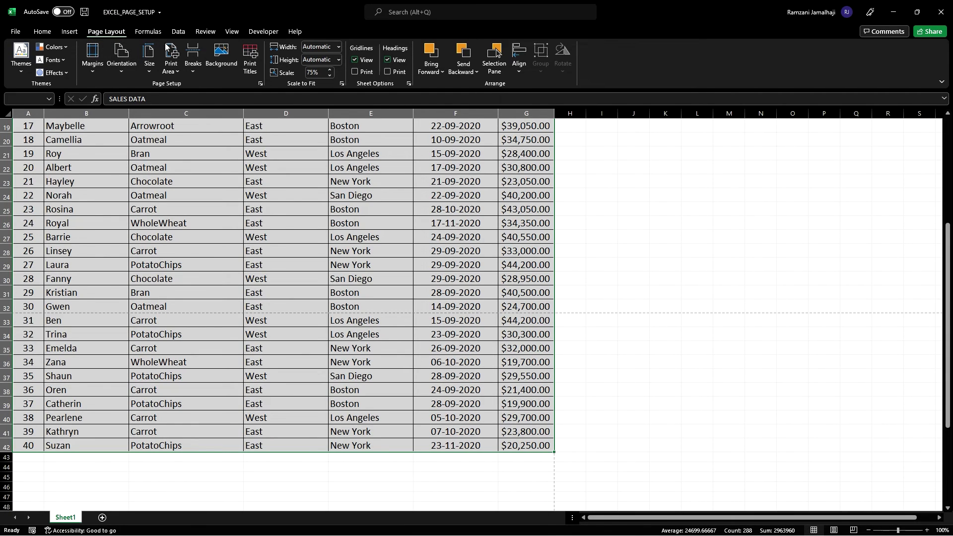
pyautogui.click(171, 75)
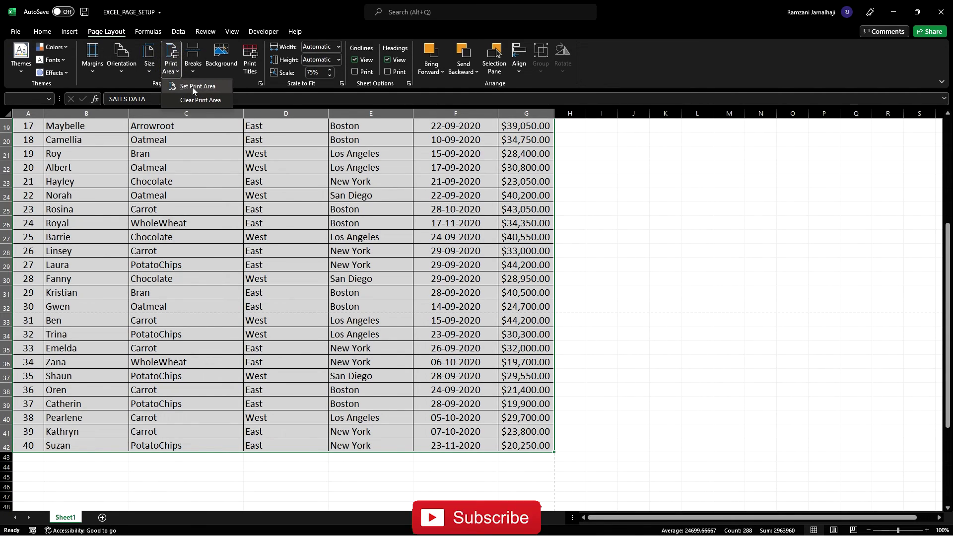
pyautogui.click(212, 87)
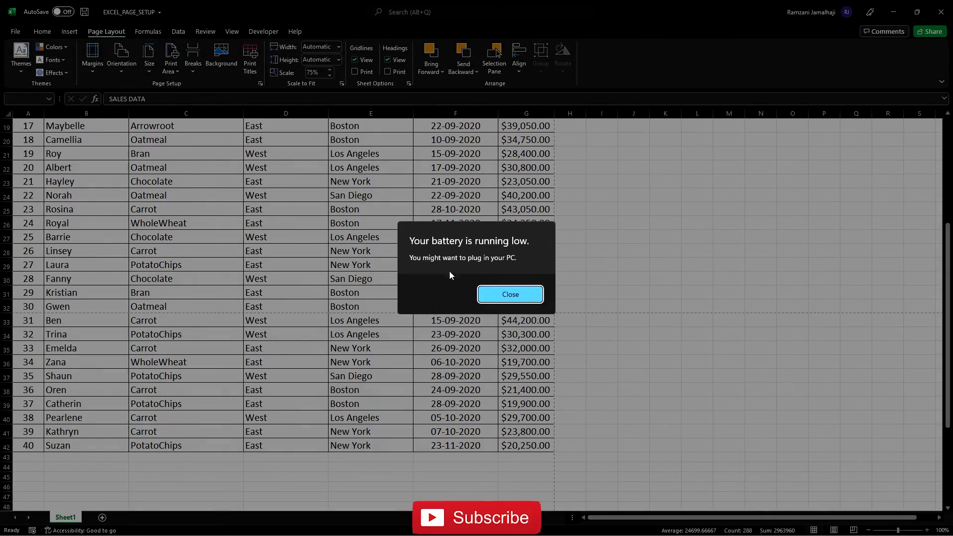
pyautogui.click(495, 293)
pyautogui.click(171, 70)
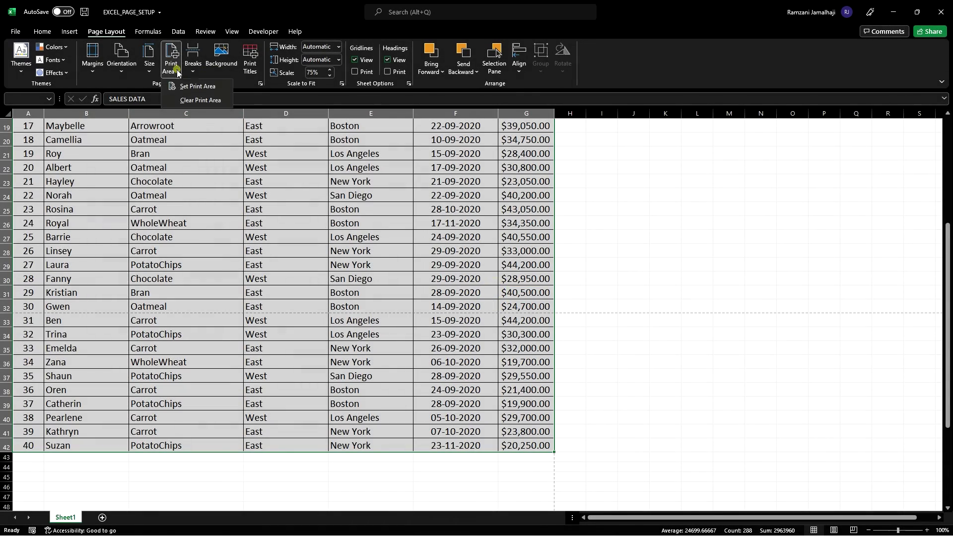
pyautogui.click(188, 92)
# Preview the printout, now two pages, then return to the worksheet
pyautogui.hotkey('ctrl', 'p')
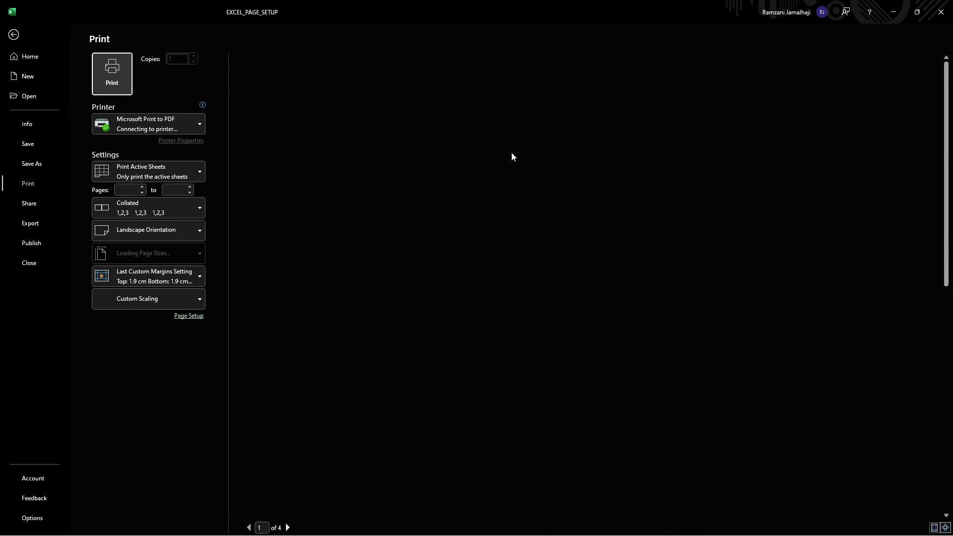
pyautogui.scroll(1, 573, 269)
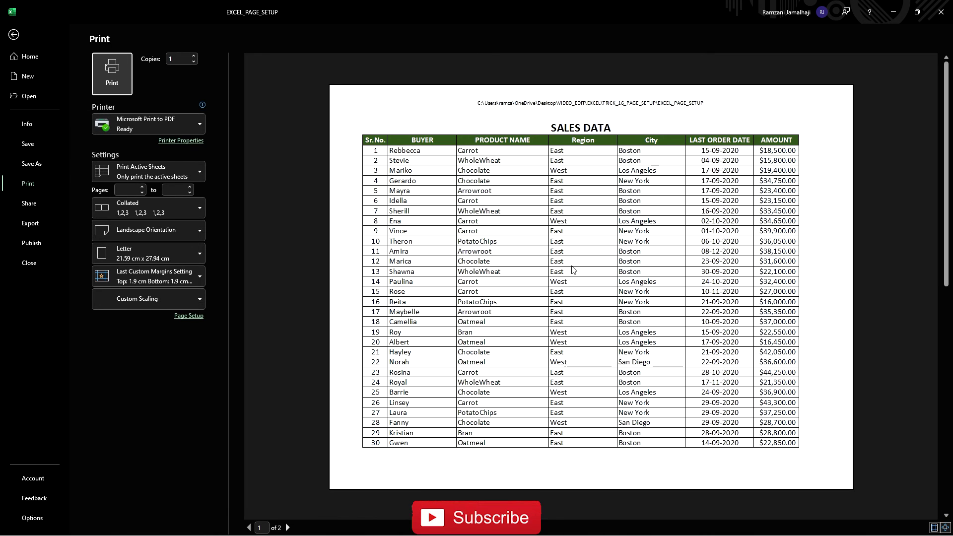
pyautogui.scroll(-1, 574, 270)
pyautogui.scroll(1, 571, 269)
pyautogui.scroll(-1, 571, 268)
pyautogui.press('Escape')
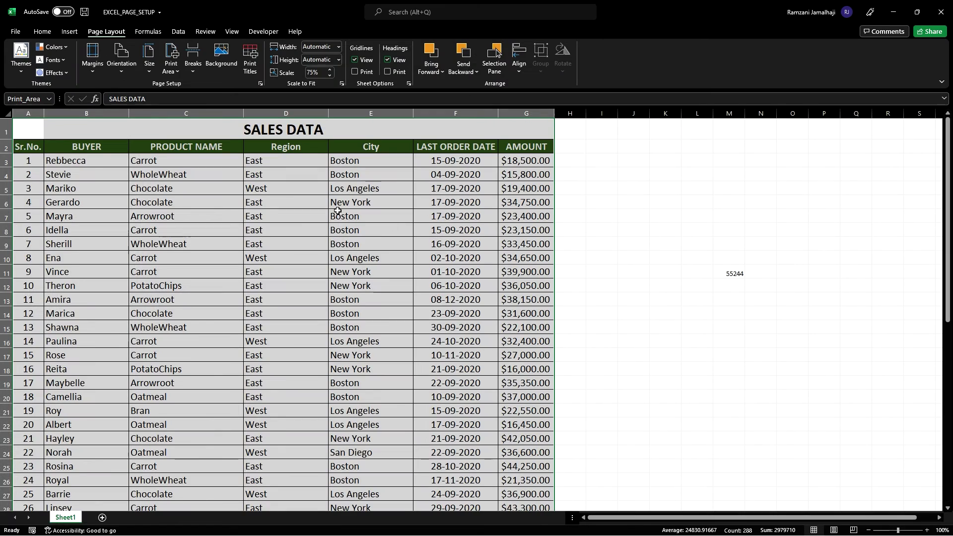
# Select A1:G12, with the title, headers and first ten records, and set it as the print area
pyautogui.click(35, 126)
pyautogui.moveTo(28, 147); pyautogui.dragTo(30, 286)
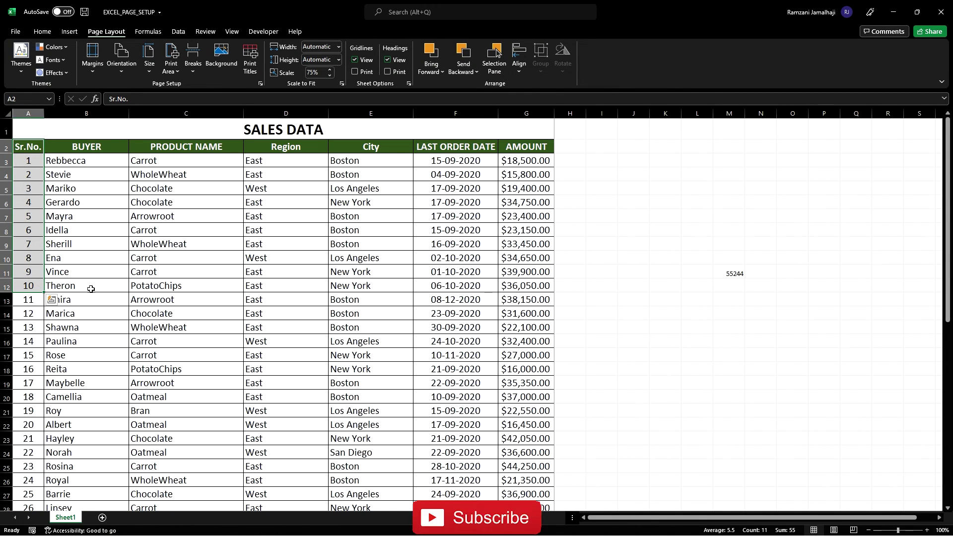
pyautogui.moveTo(27, 131)
pyautogui.mouseDown()
pyautogui.moveTo(503, 276)
pyautogui.moveTo(506, 286)
pyautogui.mouseUp()
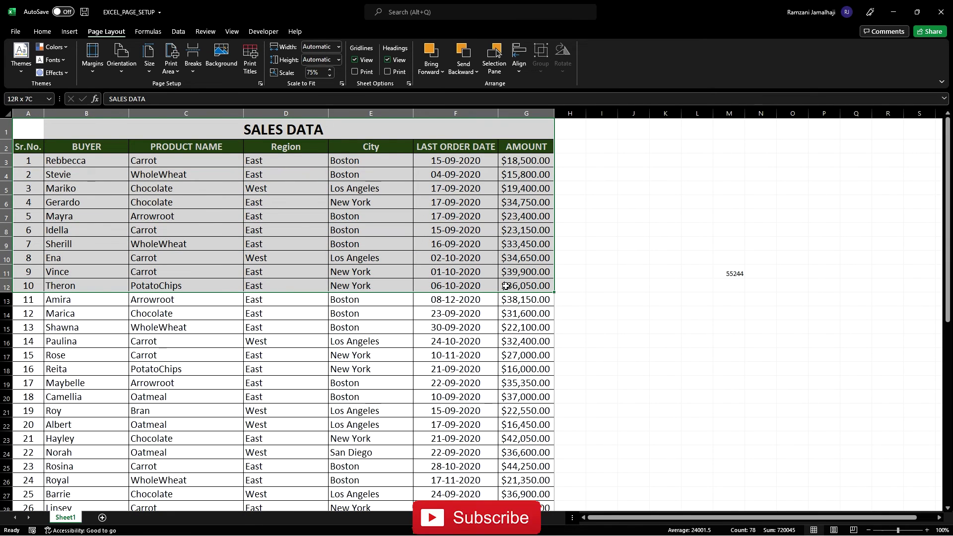
pyautogui.click(171, 63)
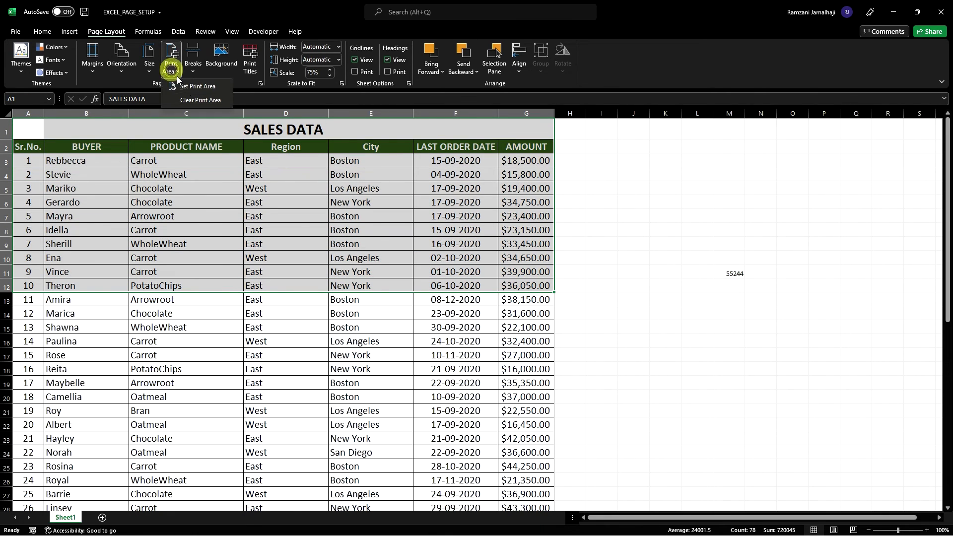
pyautogui.click(198, 87)
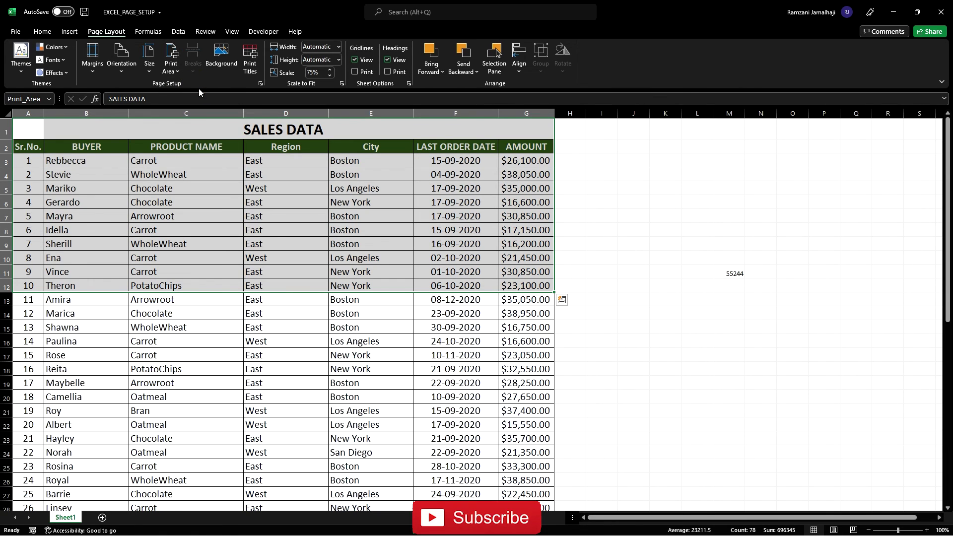
# Preview the one-page printout, then return to the sheet and deselect the range
pyautogui.hotkey('ctrl', 'p')
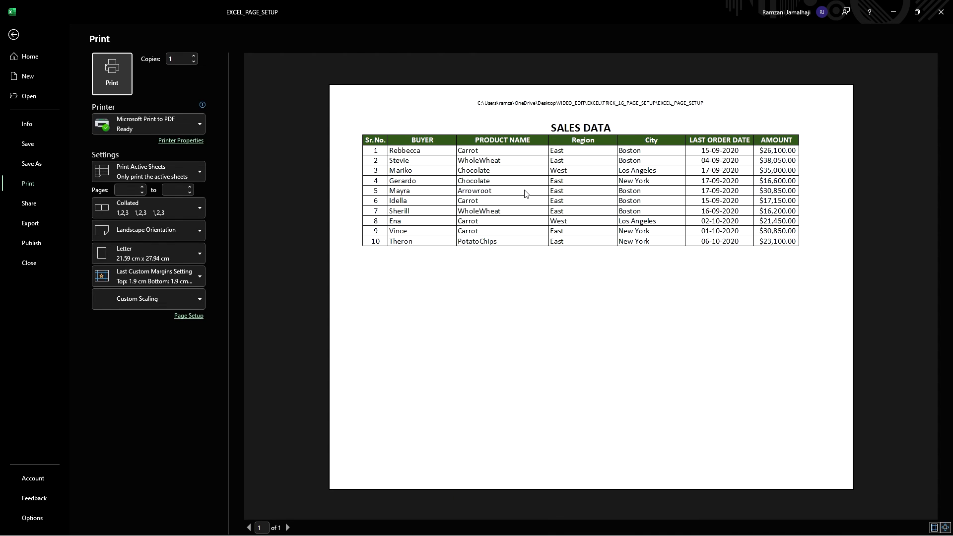
pyautogui.press('Escape')
pyautogui.click(34, 122)
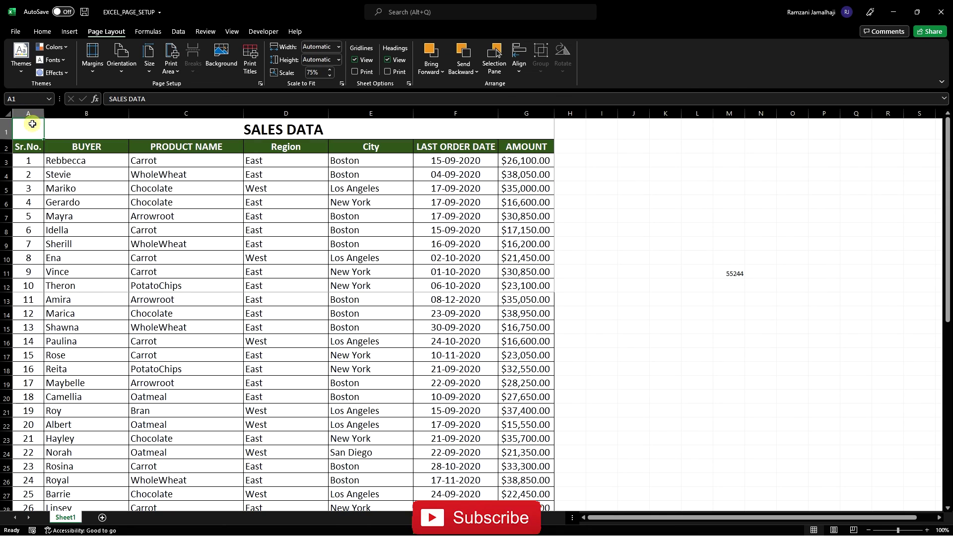